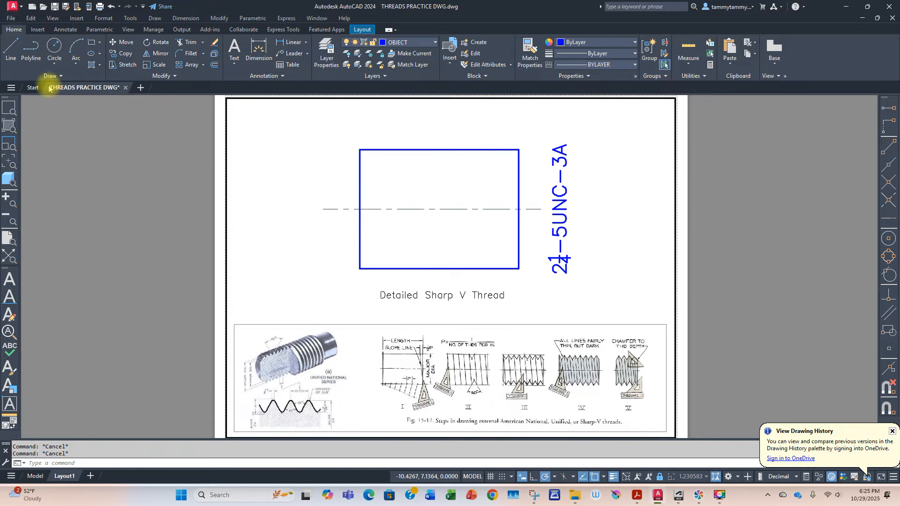
Step: Draw a short vertical tick line downward from the rectangle's lower-right corner
click(10, 49)
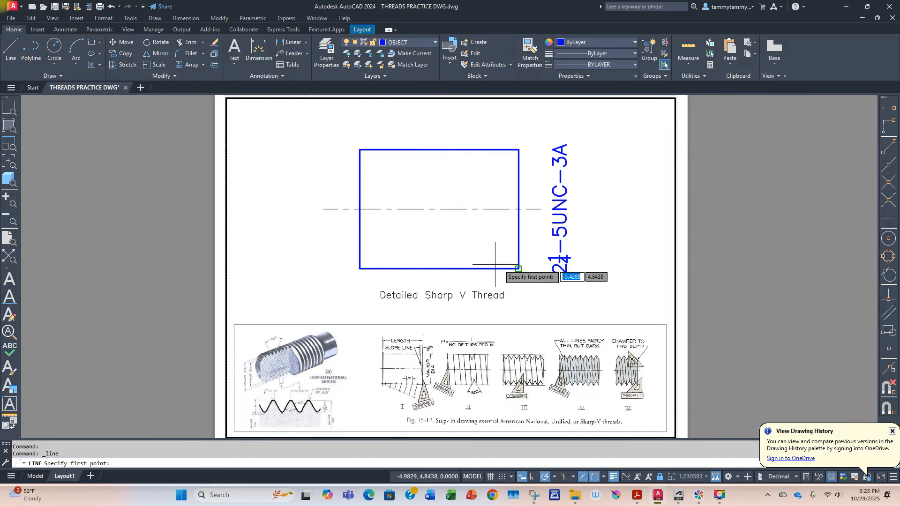
click(518, 268)
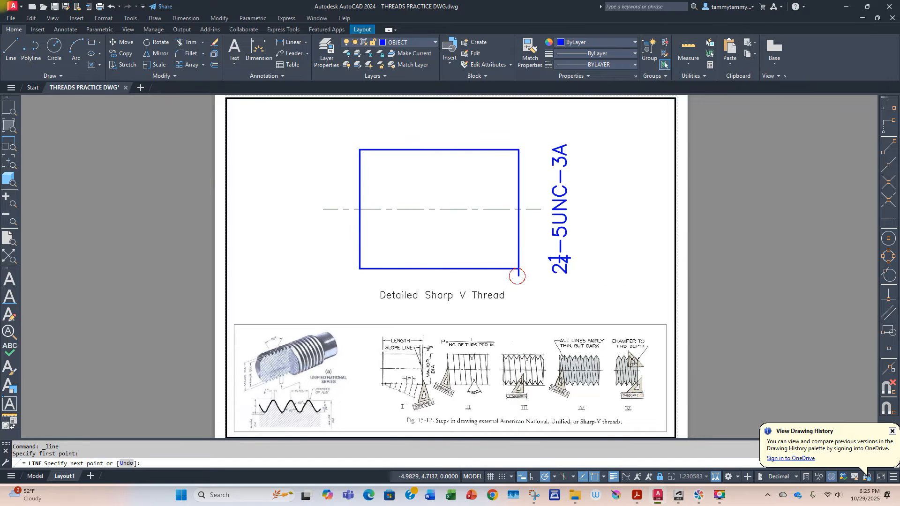
click(517, 275)
key(Return)
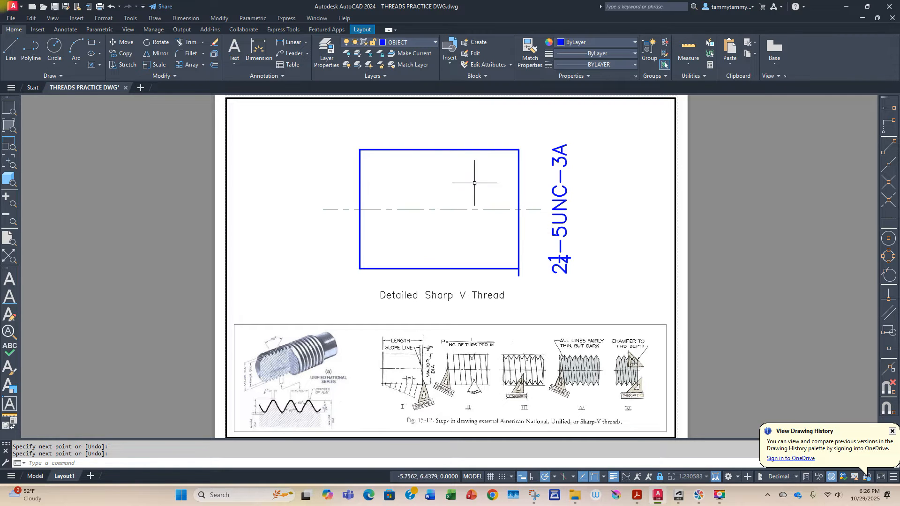
Step: Offset the lower tick leftward repeatedly at a distance of 1/5 until ticks span the rectangle's whole bottom edge
click(213, 65)
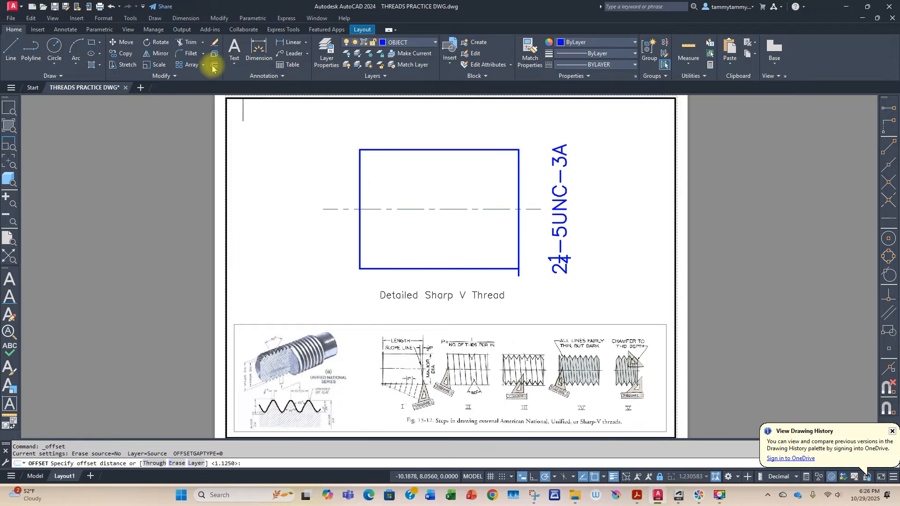
text(1/5)
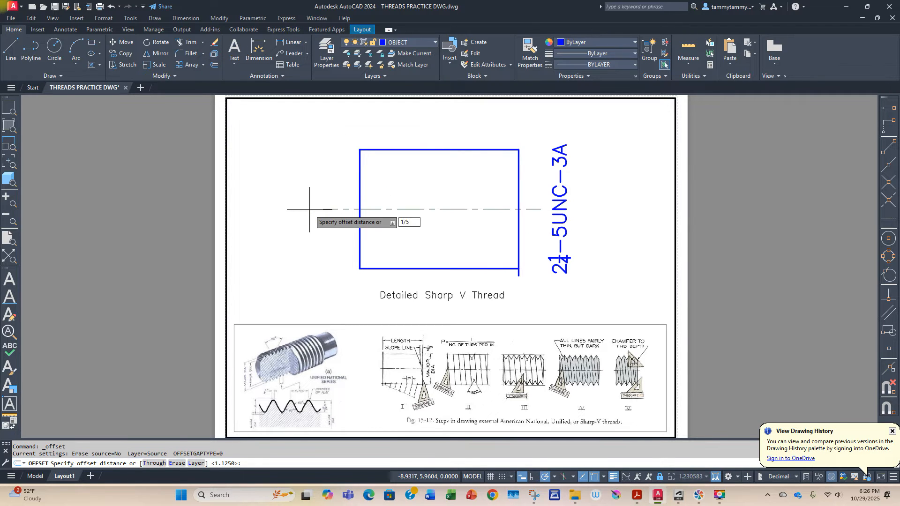
key(Return)
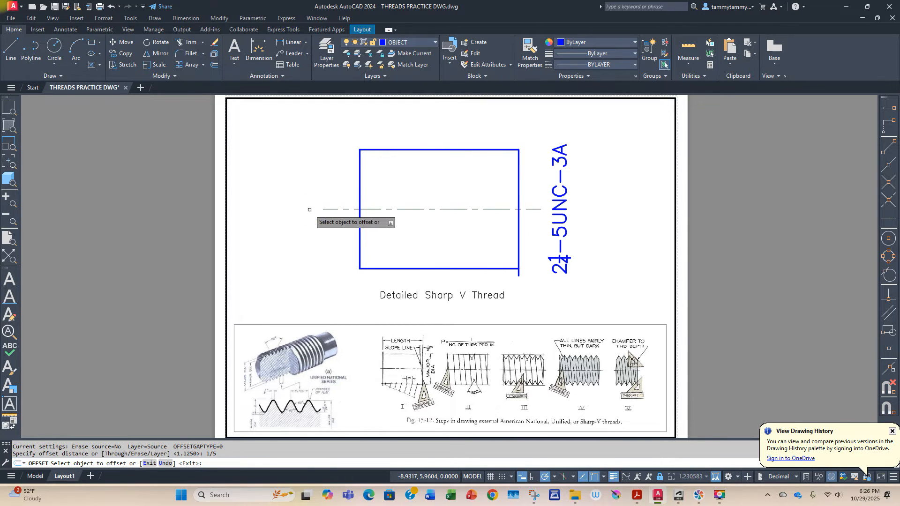
click(518, 275)
click(500, 275)
click(497, 275)
click(482, 273)
click(487, 273)
click(467, 273)
click(474, 273)
click(474, 273)
click(476, 273)
click(462, 275)
click(465, 274)
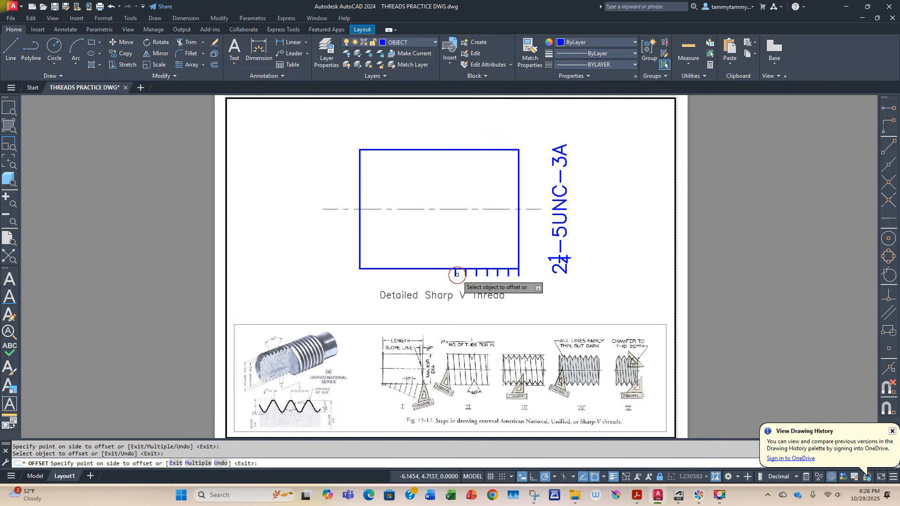
click(447, 274)
click(454, 274)
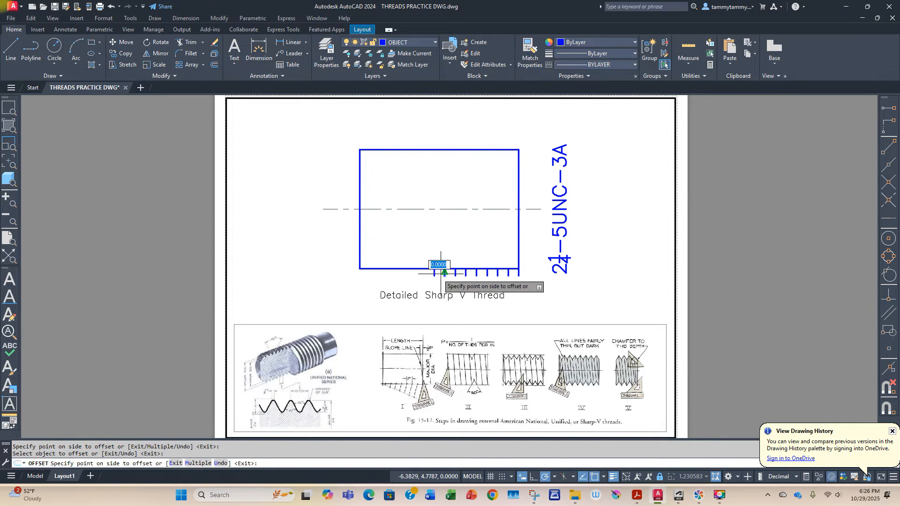
click(434, 273)
click(444, 273)
click(424, 274)
click(433, 273)
click(404, 274)
click(403, 274)
click(392, 275)
click(390, 274)
click(381, 274)
click(381, 274)
click(372, 274)
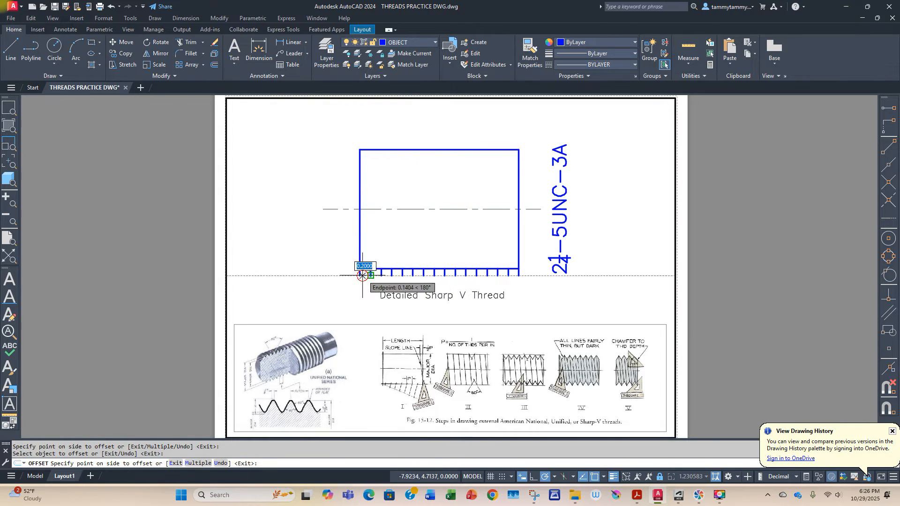
key(Escape)
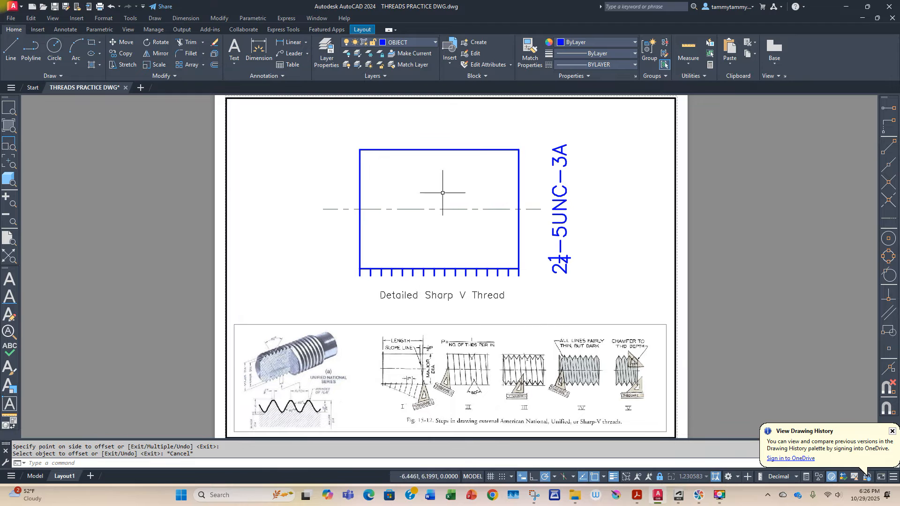
Step: Draw a short vertical tick line upward from the rectangle's upper-right corner
click(12, 48)
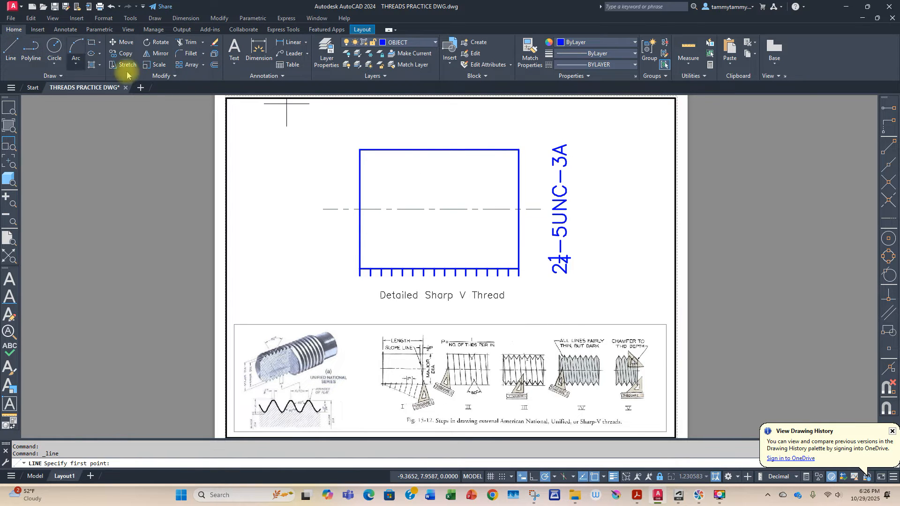
click(518, 140)
key(Return)
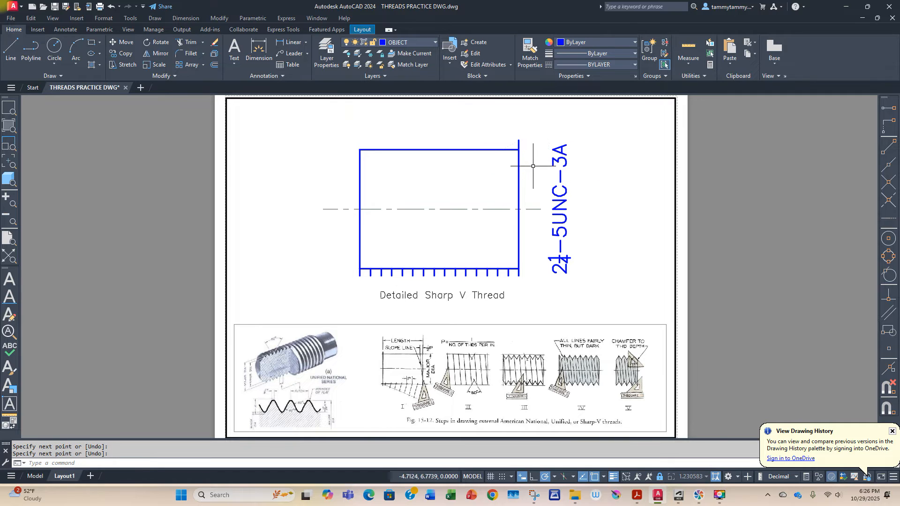
Step: Offset the upper corner tick 1/10 to the left for the half-pitch mark
click(214, 64)
text(1/10)
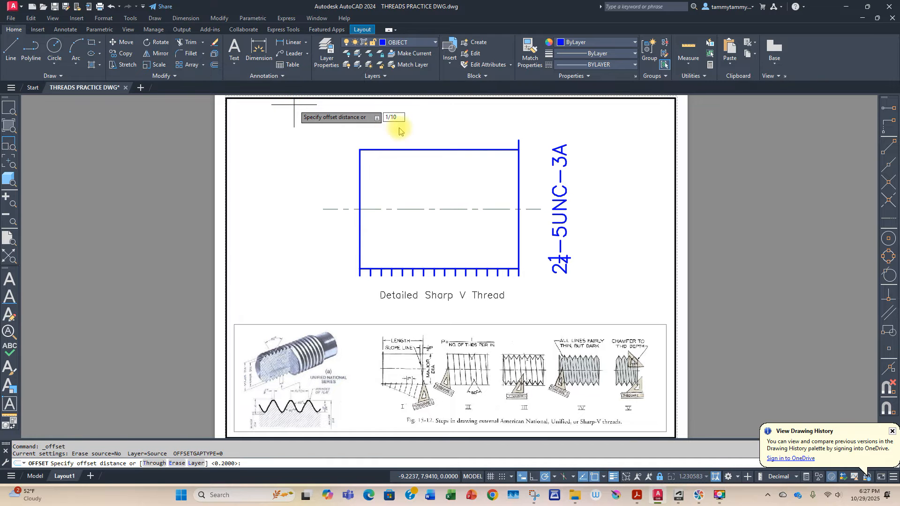
key(Return)
click(519, 142)
click(502, 136)
key(Escape)
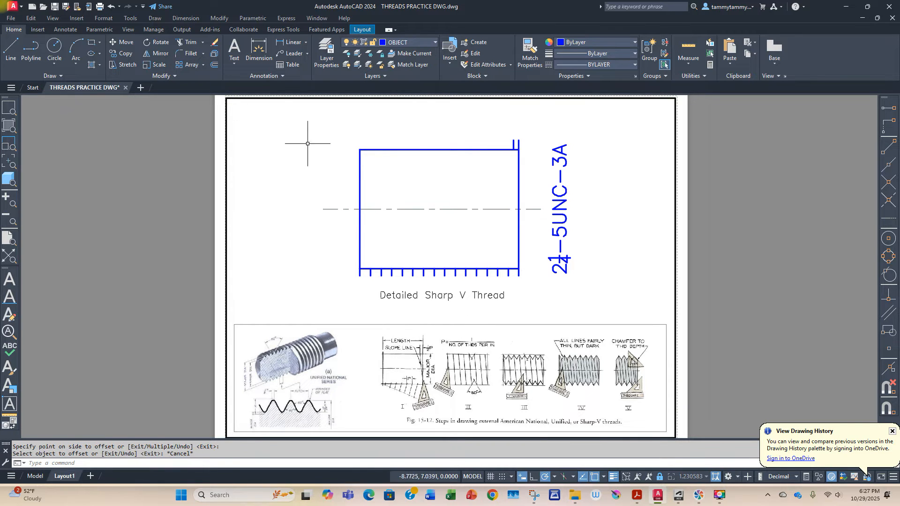
Step: Offset the half-pitch tick leftward repeatedly at a distance of 1/5 until ticks span the rectangle's top edge
click(215, 65)
text(1)
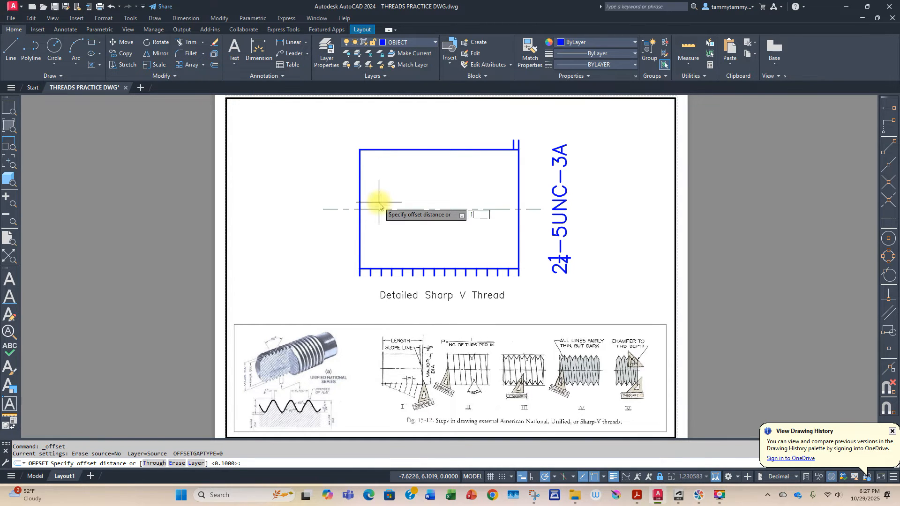
text(/5)
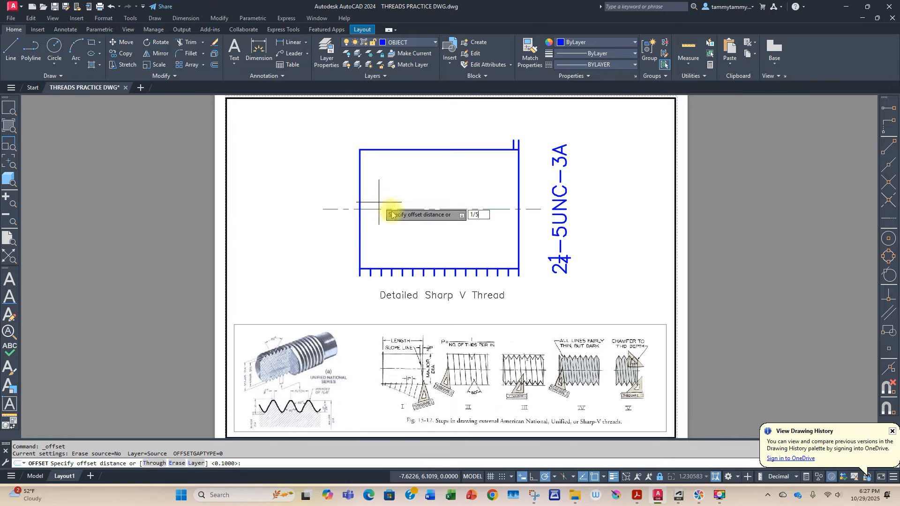
key(Return)
click(516, 143)
click(505, 144)
click(504, 143)
click(485, 141)
click(492, 144)
click(479, 143)
click(481, 143)
click(469, 143)
click(471, 144)
click(460, 144)
click(460, 144)
click(450, 143)
click(450, 143)
click(439, 143)
click(439, 143)
click(429, 143)
click(428, 143)
click(407, 143)
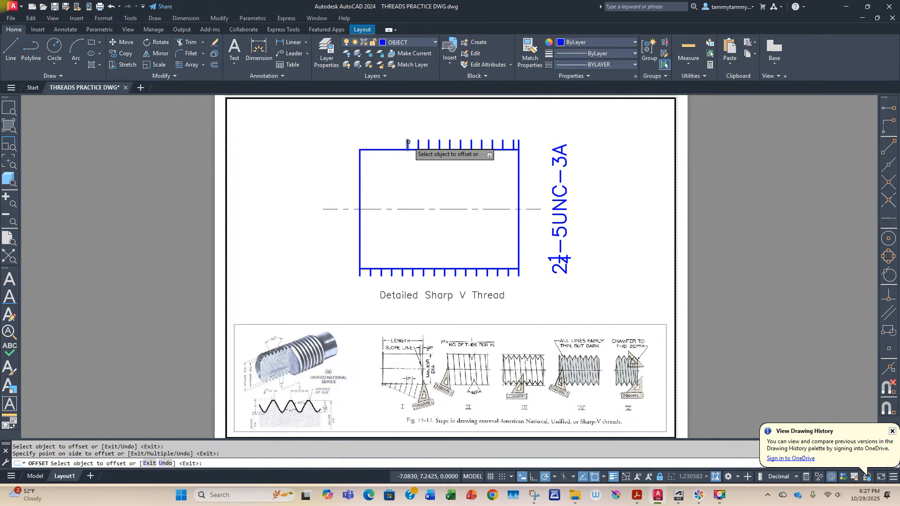
click(407, 142)
click(398, 143)
click(398, 143)
click(388, 144)
click(387, 144)
click(377, 144)
click(376, 143)
click(366, 143)
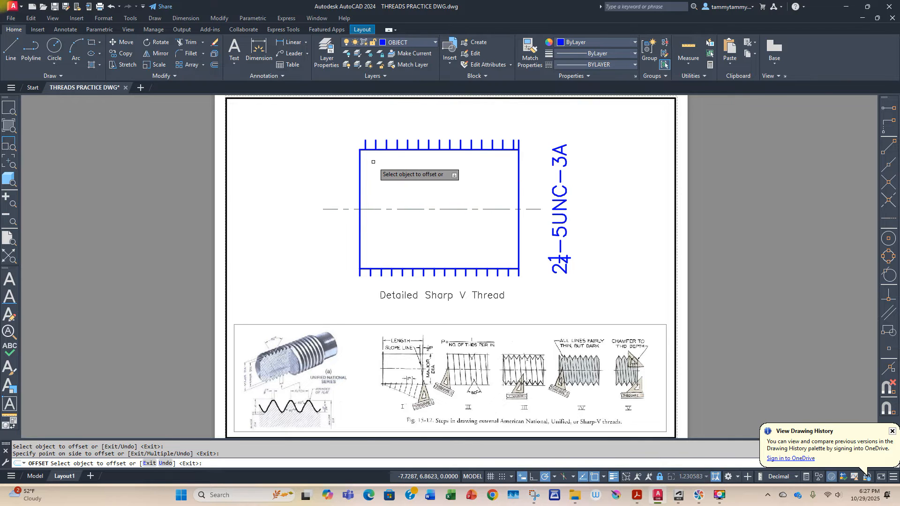
key(Escape)
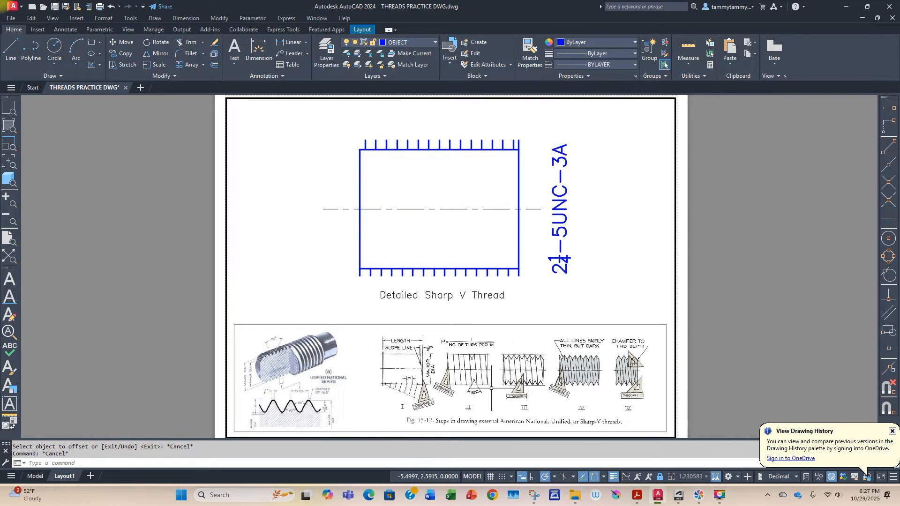
Step: Draw a sloped thread line from the rectangle's lower-right corner to the half-pitch tick on the top edge
click(12, 49)
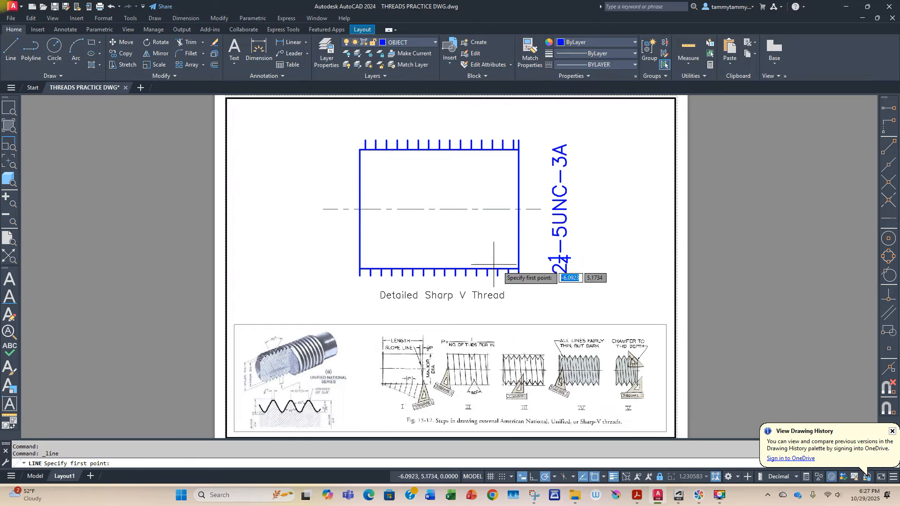
click(518, 269)
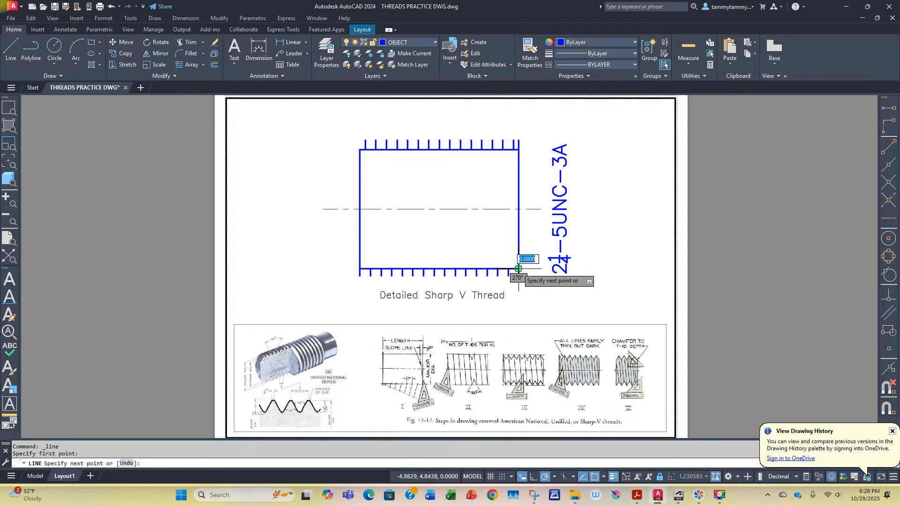
click(513, 150)
key(Return)
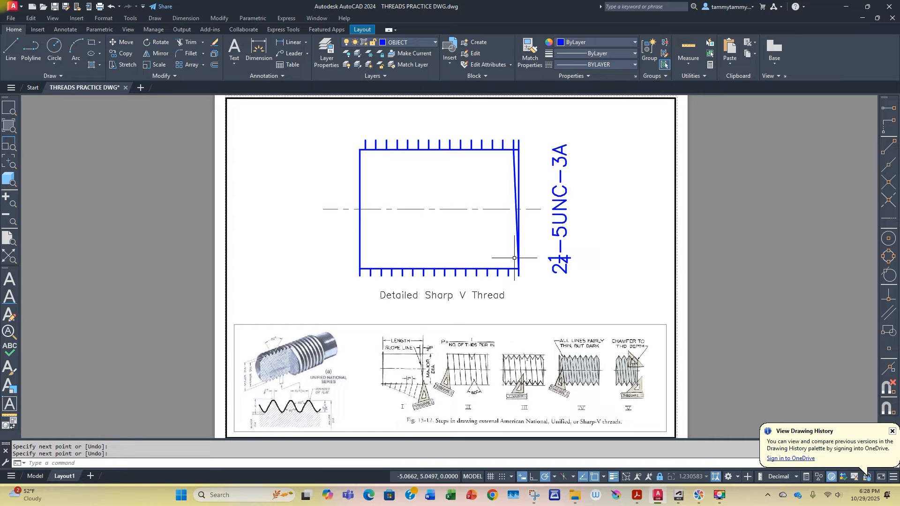
key(Return)
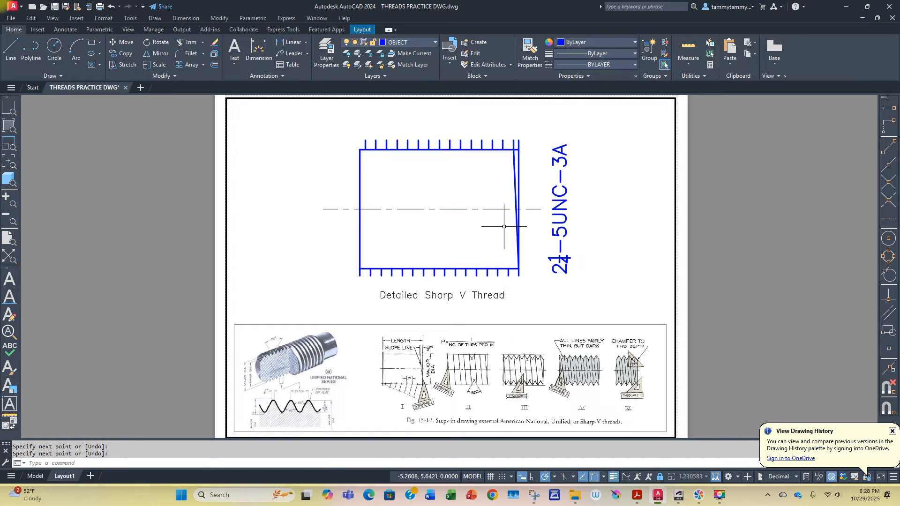
Step: Draw five more sloped thread lines leftward, each joining the next bottom-edge tick to its matching top-edge tick
click(10, 45)
click(508, 269)
click(502, 150)
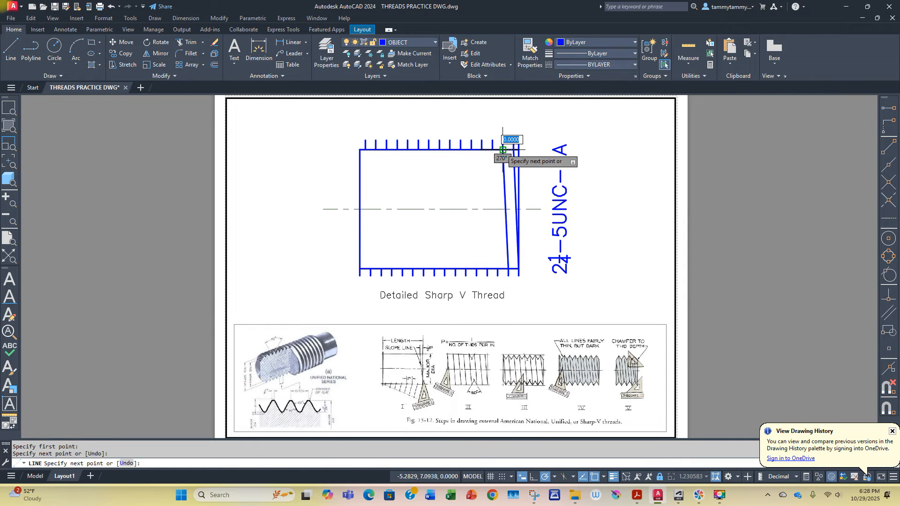
key(Return)
key(Return)
click(498, 269)
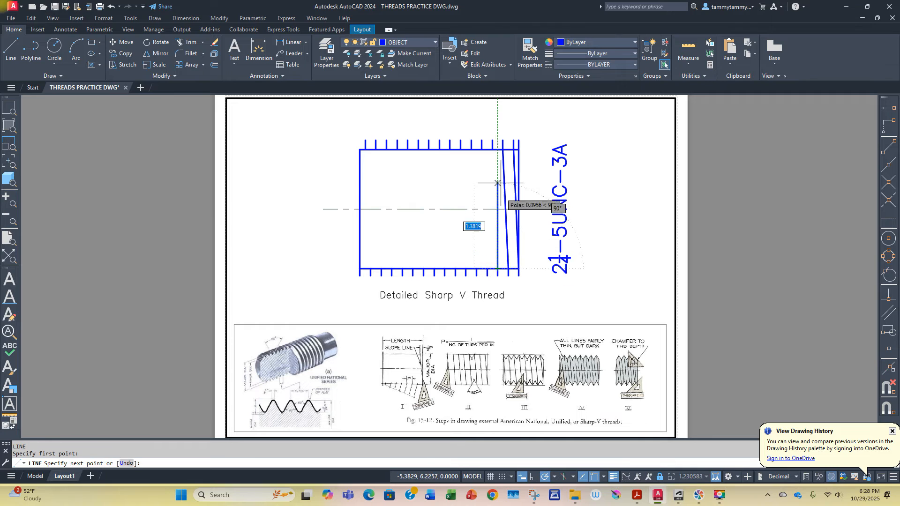
click(492, 150)
key(Return)
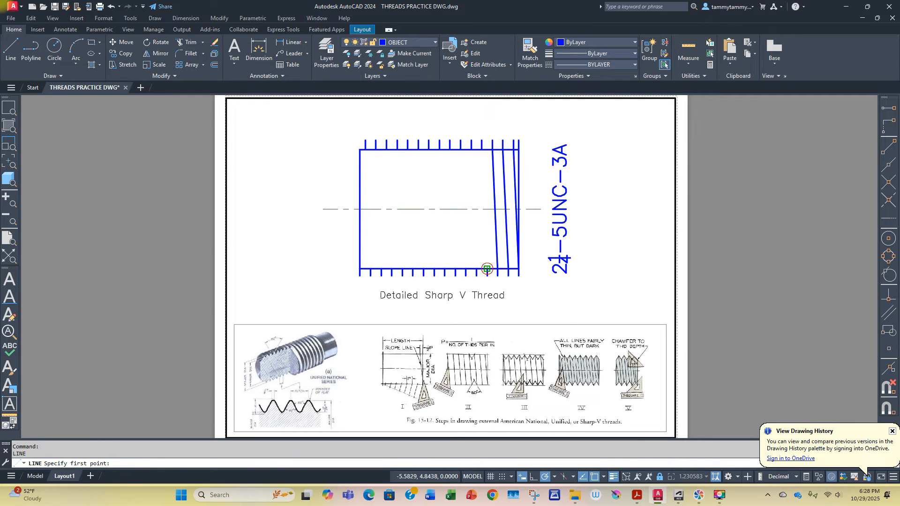
click(487, 268)
click(481, 150)
key(Return)
key(Return)
click(476, 268)
click(471, 150)
key(Return)
key(Return)
click(466, 268)
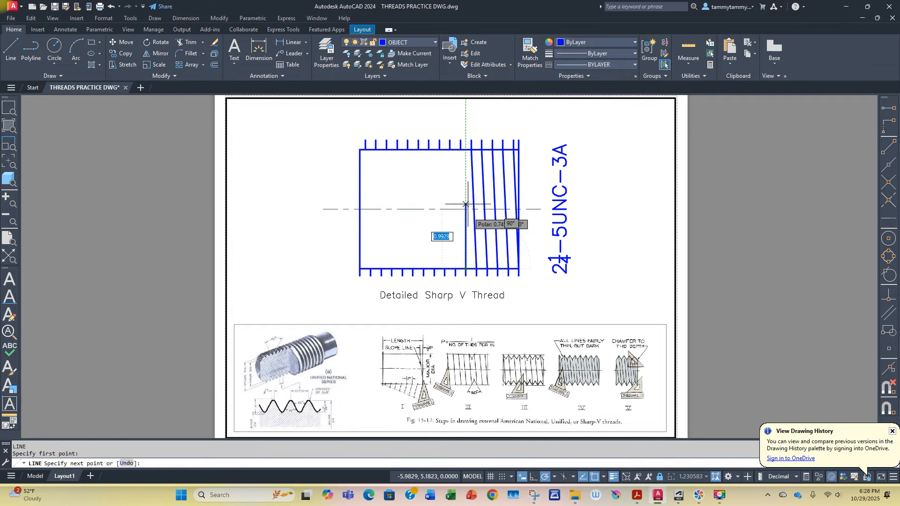
click(460, 150)
key(Return)
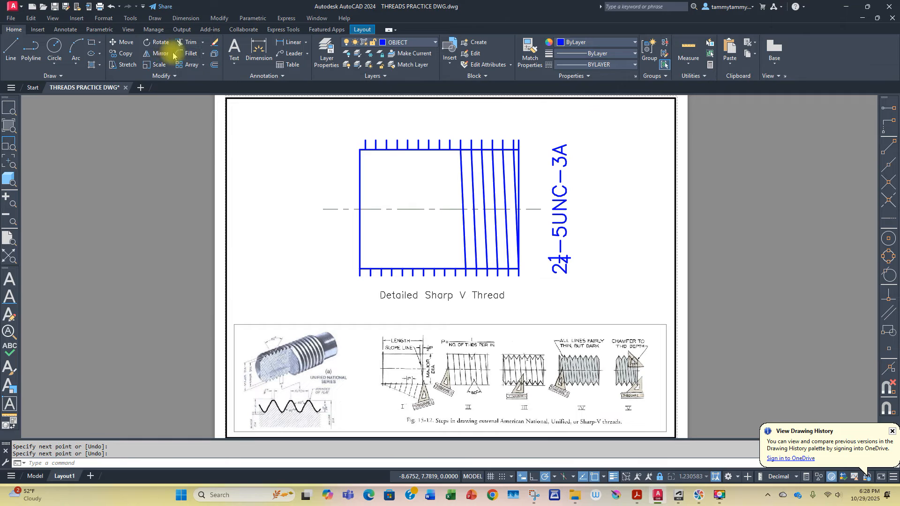
Step: Copy the four leftmost sloped lines as a group twice to the left, aligning them with the following bottom-edge ticks
click(124, 55)
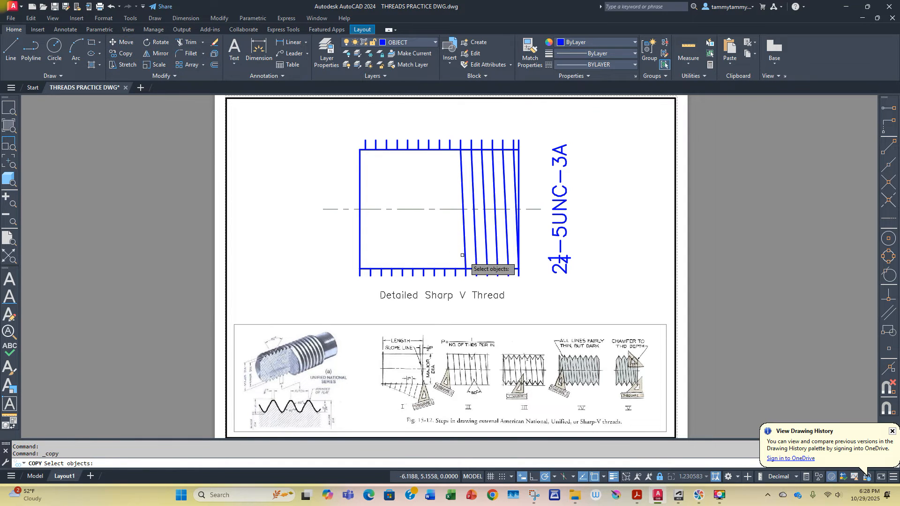
click(501, 256)
click(462, 254)
key(Return)
click(497, 269)
click(455, 269)
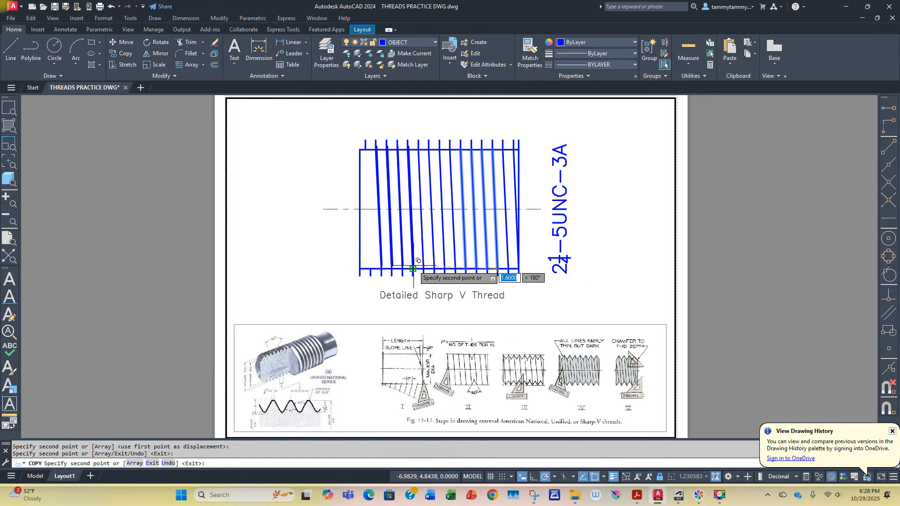
key(Escape)
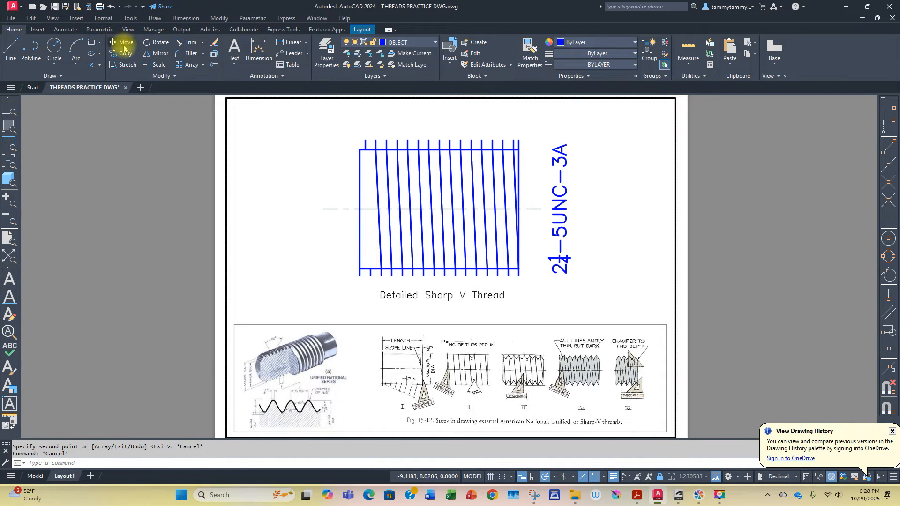
Step: Copy the leftmost sloped line one pitch left onto the last open pair of ticks
click(122, 53)
click(381, 254)
key(Return)
click(381, 268)
key(Escape)
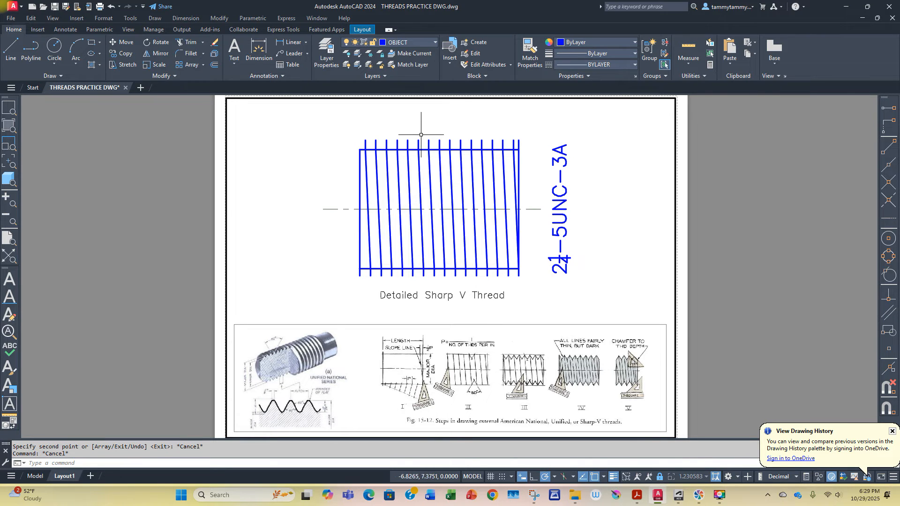
Step: Set polar tracking to 30-degree increments and draw a short V flank sloping down to the right from the second top-edge tick
scroll(422, 135, up, 4)
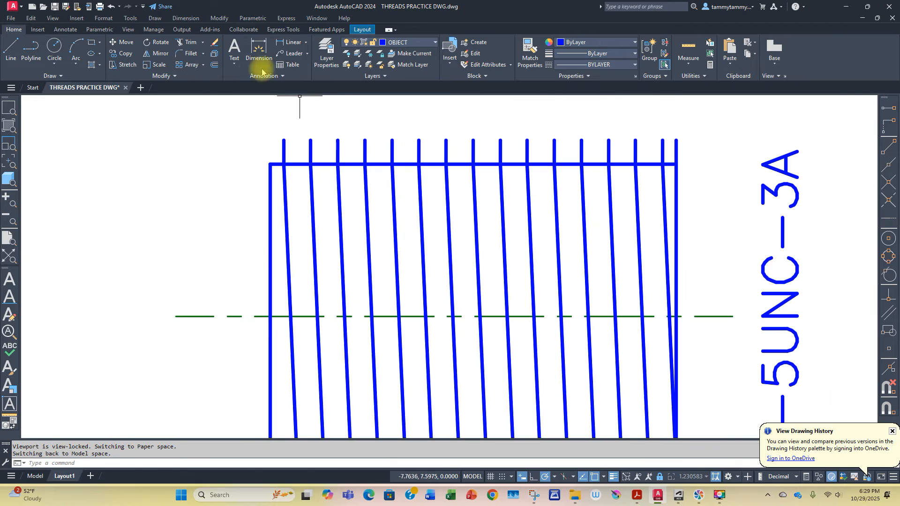
click(11, 49)
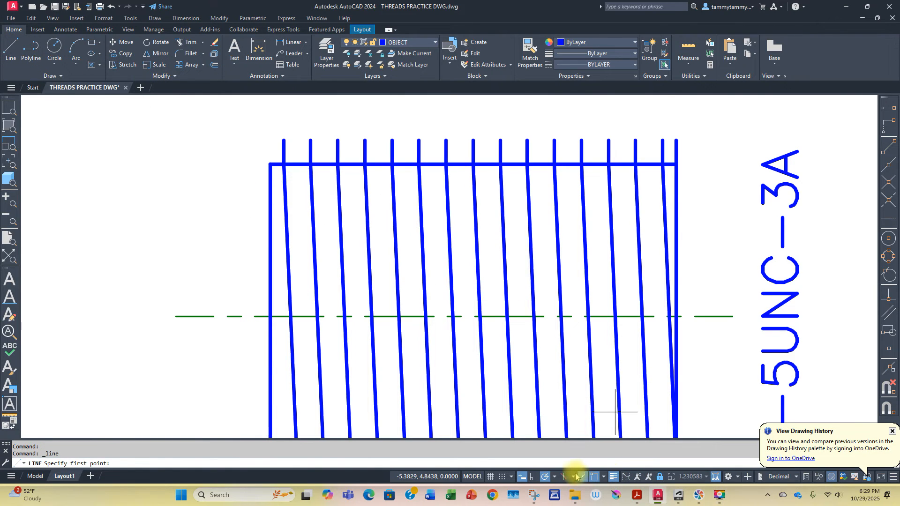
click(555, 478)
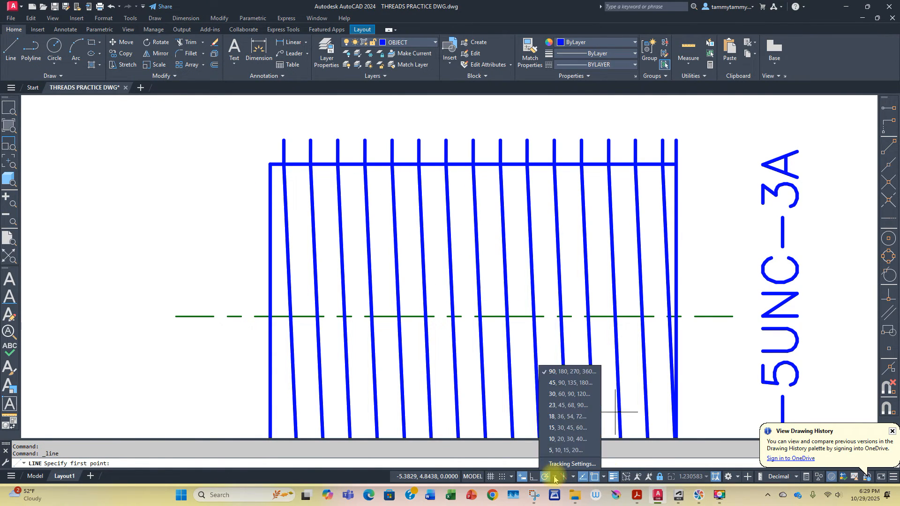
click(558, 392)
click(310, 164)
click(326, 192)
key(Return)
Step: Draw the opposite V flank from the third top-edge tick down to the end of the first flank
key(Return)
click(338, 164)
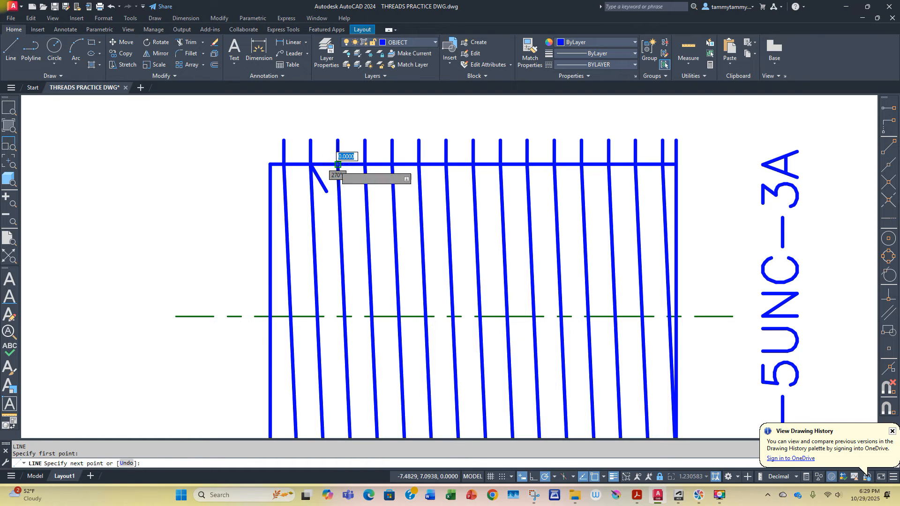
click(326, 192)
key(Return)
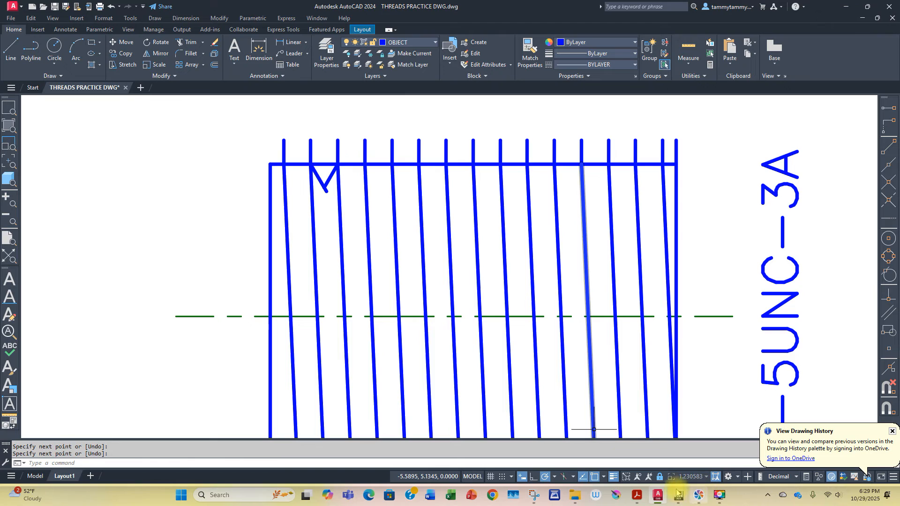
Step: Turn off the lineweight display and trim the flank overhanging the tip of the V
click(613, 476)
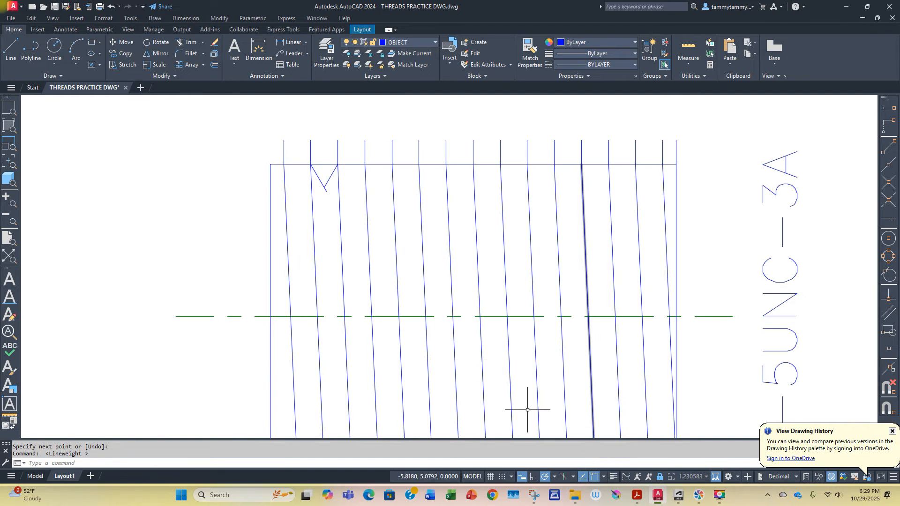
click(191, 45)
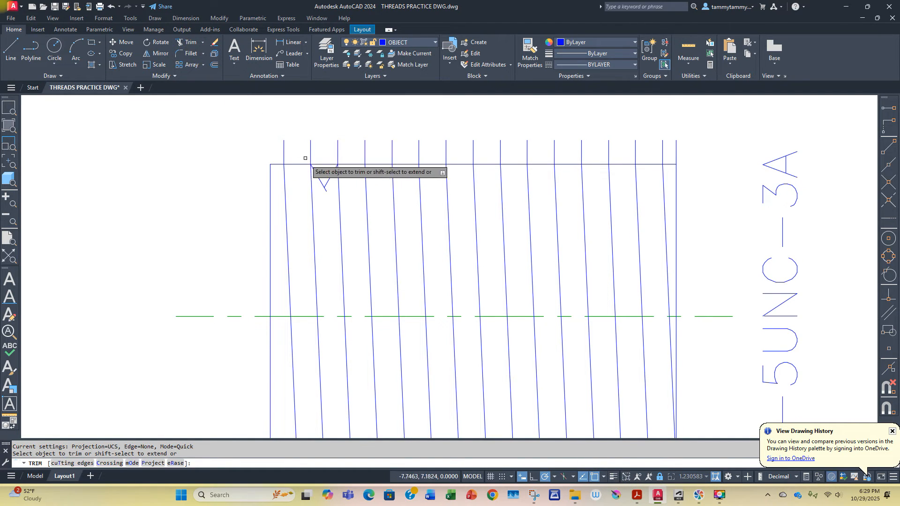
right_click(324, 190)
click(341, 201)
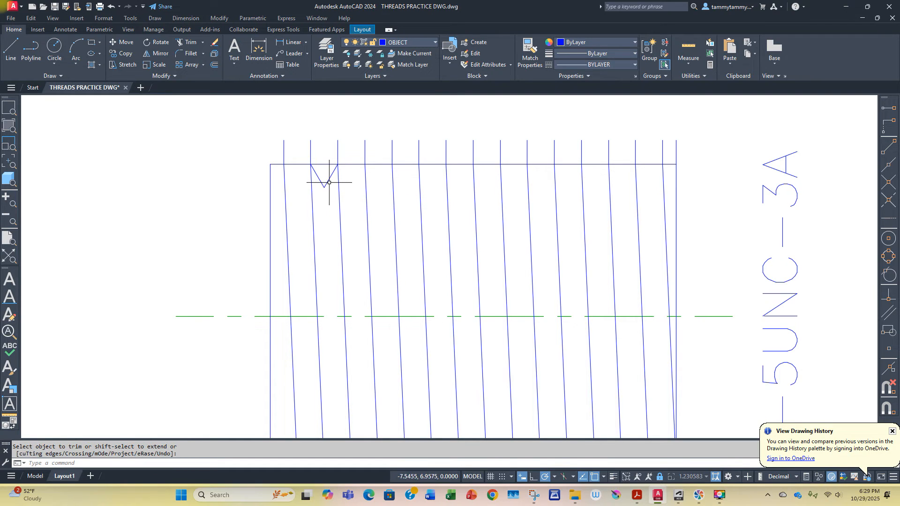
Step: Copy the V from its upper-left endpoint onto every other pitch interval along the rectangle's top edge, making 13 copies
click(124, 54)
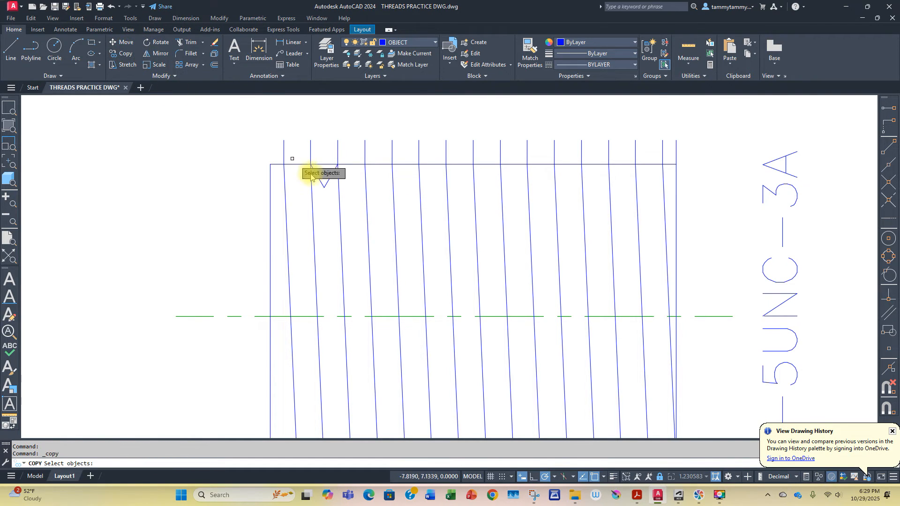
click(330, 183)
click(321, 180)
key(Return)
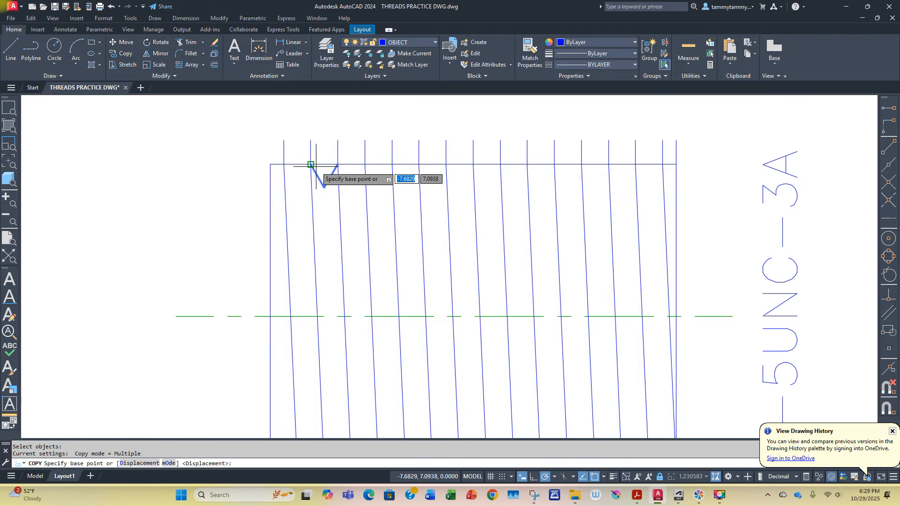
click(311, 164)
click(284, 164)
click(337, 164)
click(365, 164)
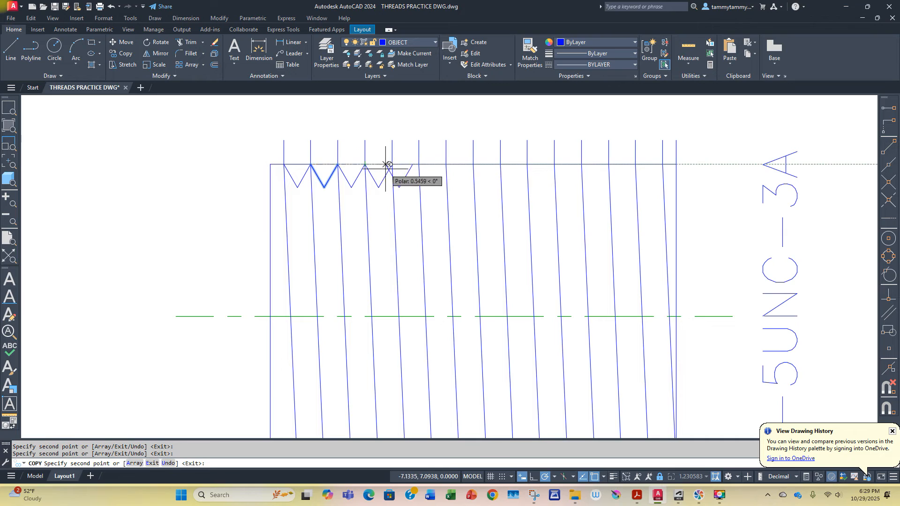
click(392, 164)
click(419, 164)
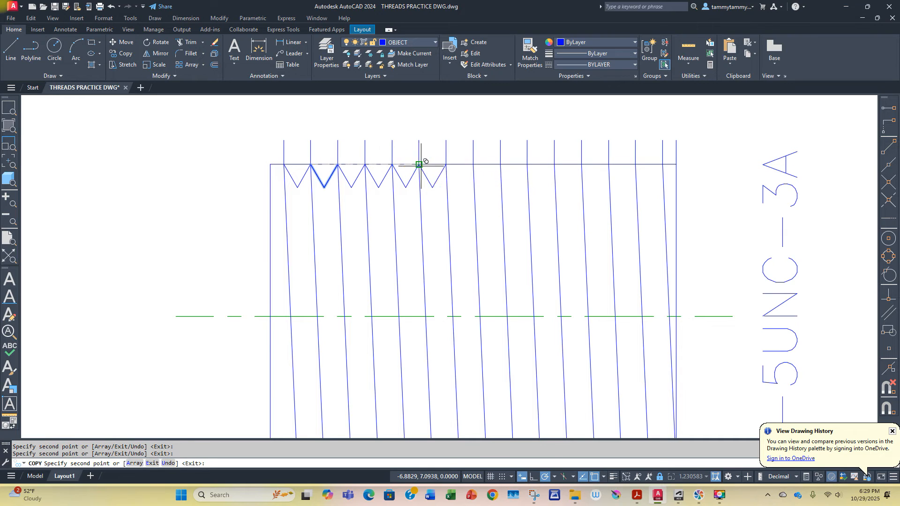
click(445, 164)
click(473, 164)
click(500, 164)
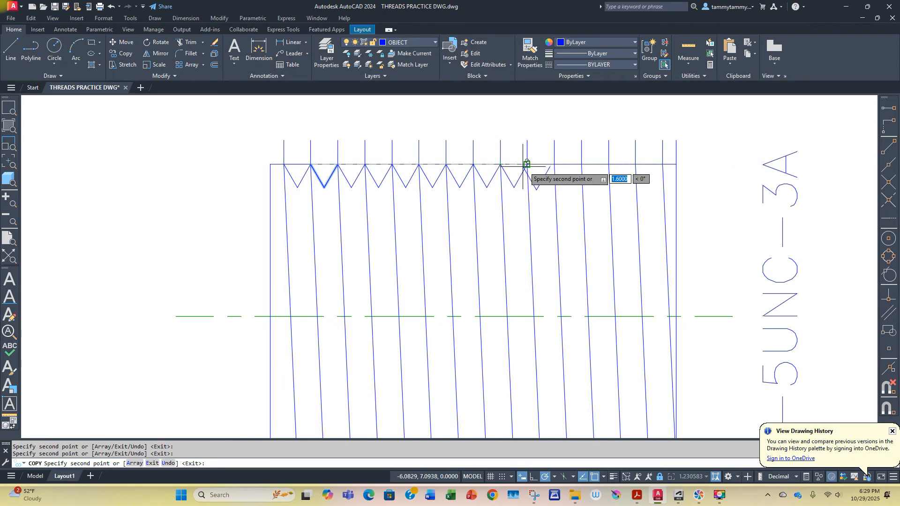
click(527, 164)
click(554, 164)
click(581, 164)
click(608, 164)
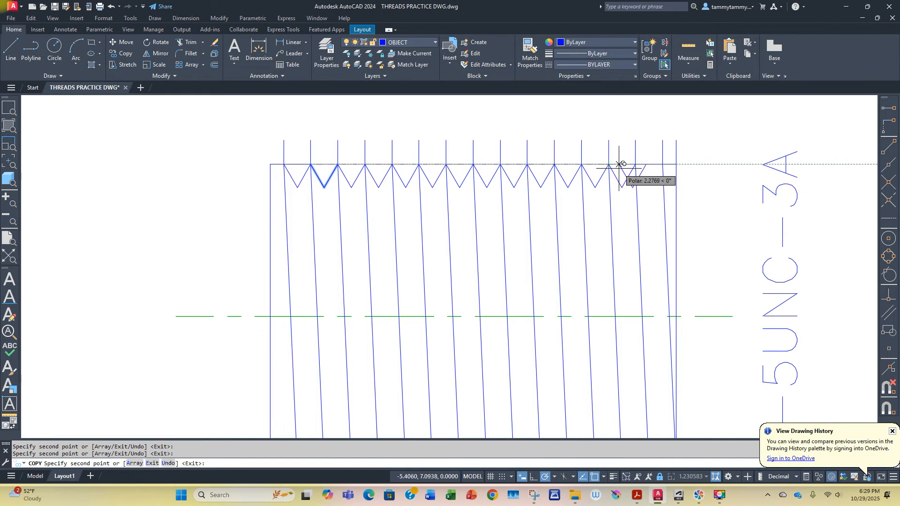
click(635, 164)
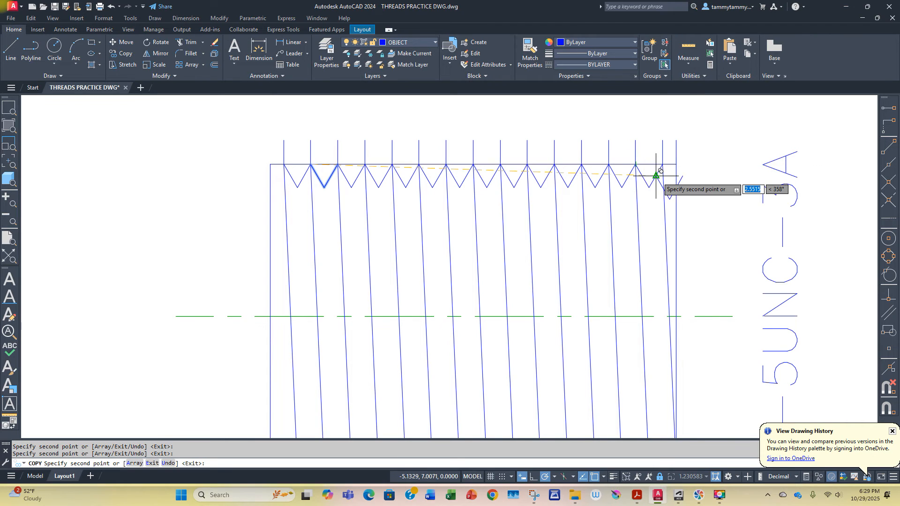
key(Return)
key(Return)
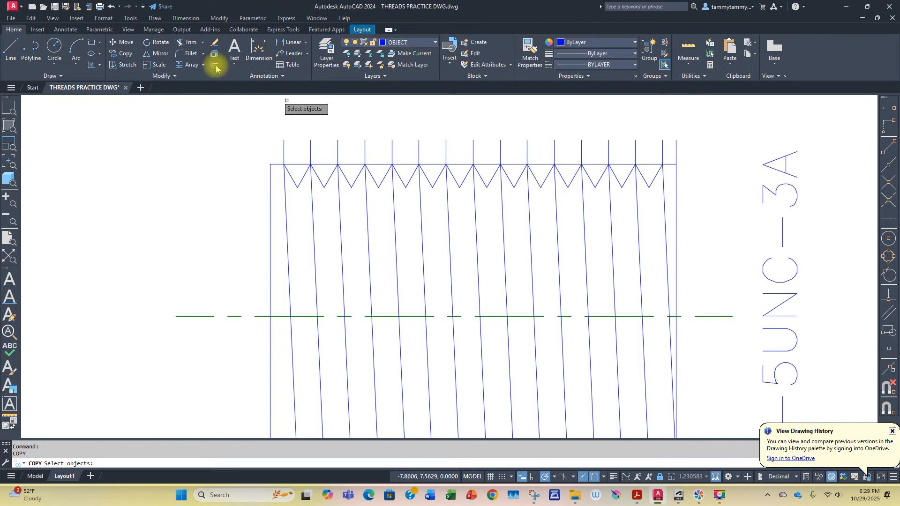
Step: Copy the right flank of the leftmost V one pitch left to form the half V at the rectangle's left edge
click(183, 41)
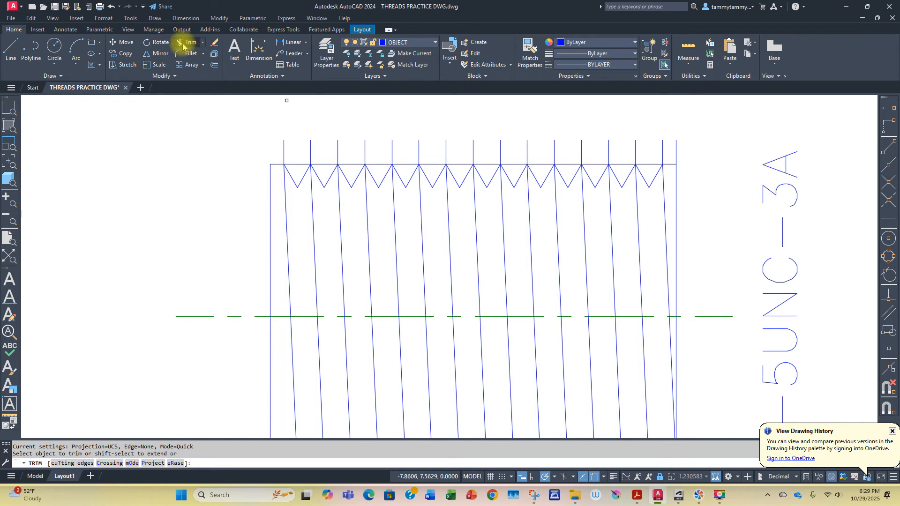
click(123, 53)
key(Return)
click(309, 164)
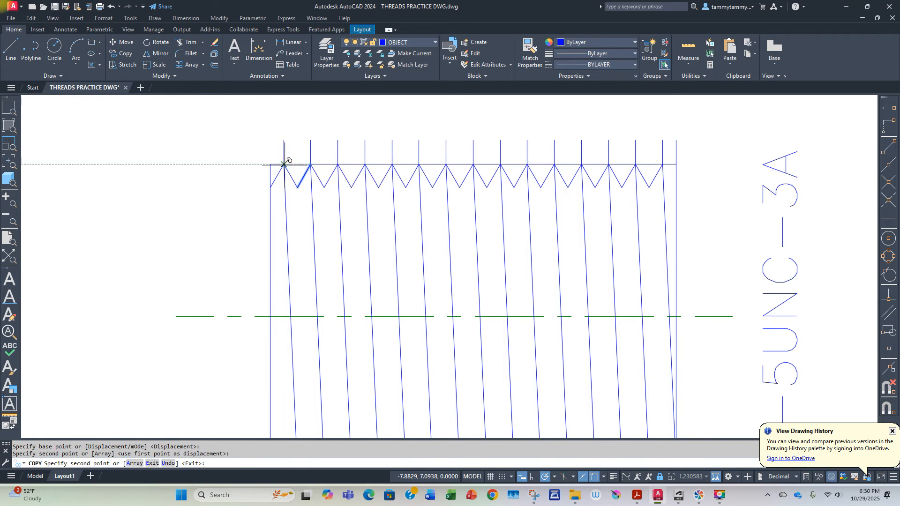
key(Return)
key(Return)
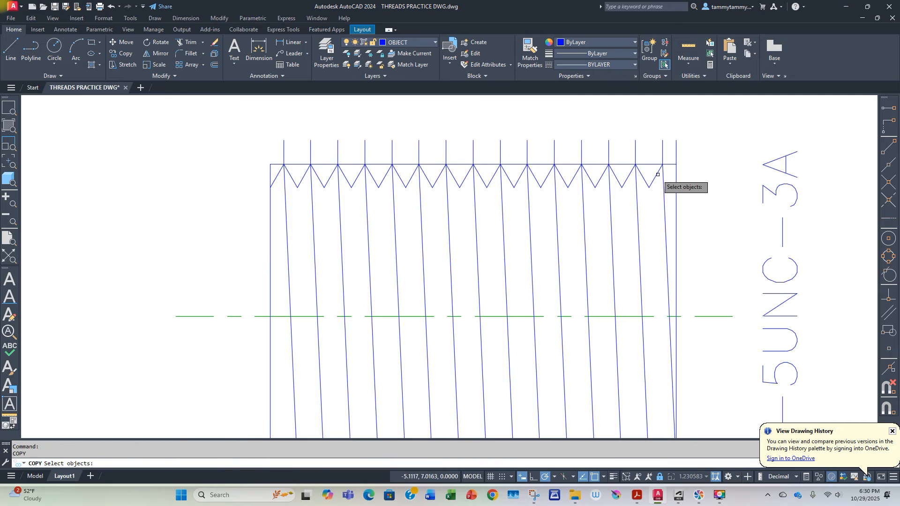
Step: Copy the left flank of the rightmost V one pitch (0.2) right to form the half V at the rectangle's right edge
click(641, 178)
click(642, 173)
key(Return)
click(636, 164)
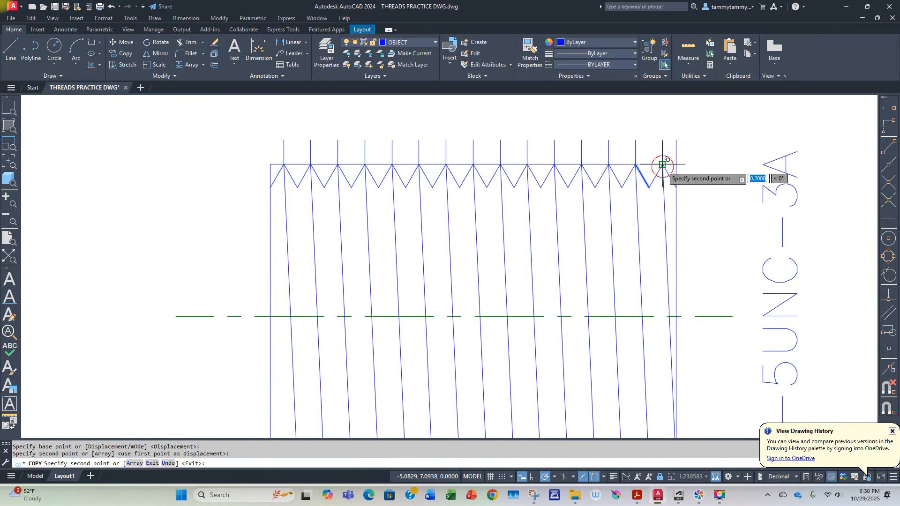
click(662, 165)
key(Return)
key(Return)
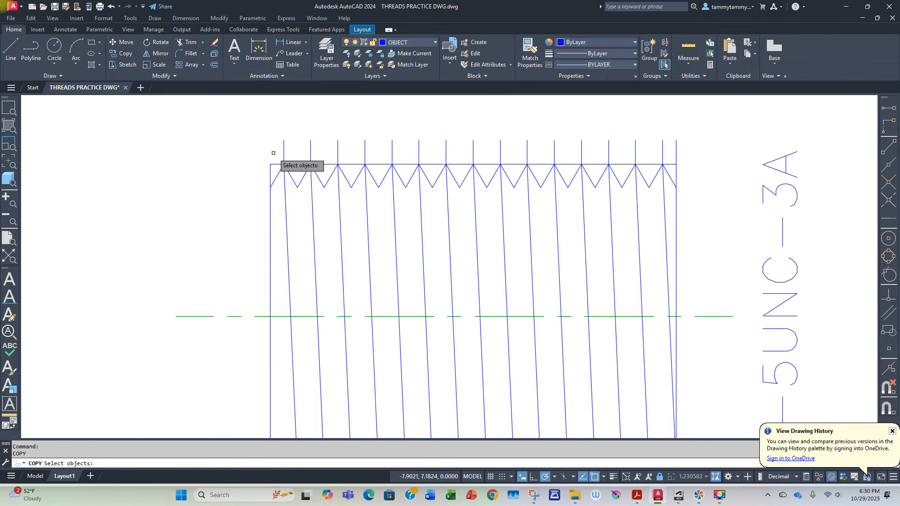
key(Escape)
Step: Erase all the pitch ticks below and above the rectangle
scroll(478, 236, down, 3)
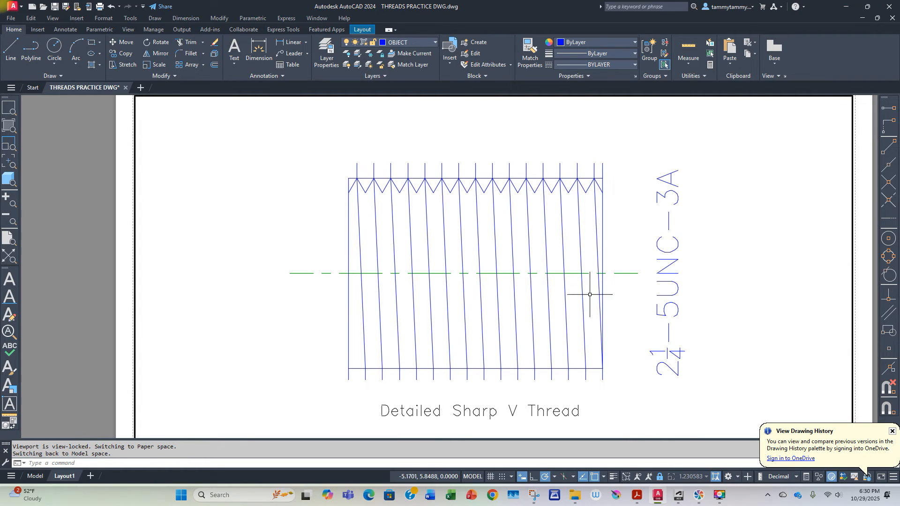
click(608, 378)
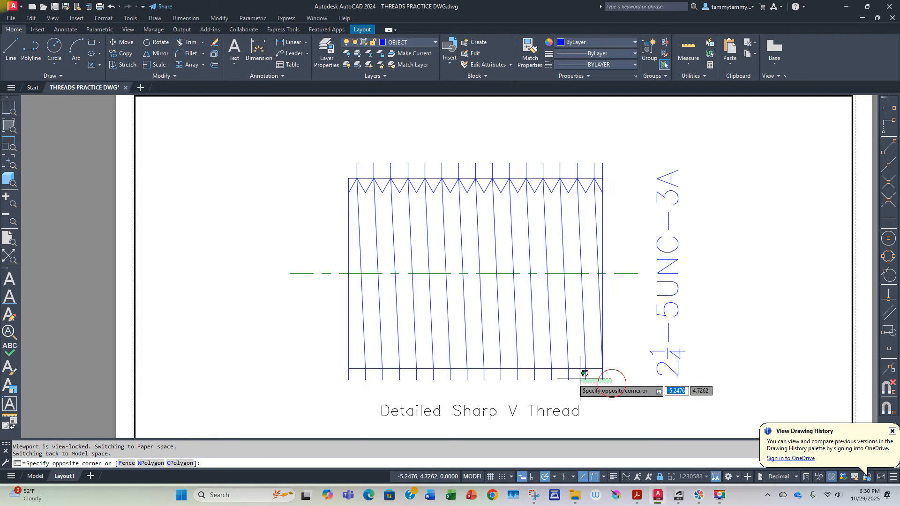
click(334, 374)
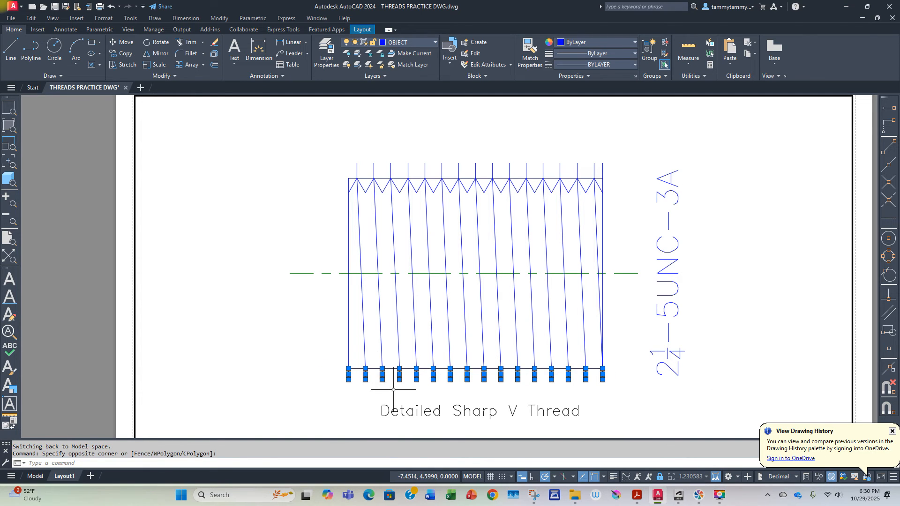
key(Delete)
click(619, 159)
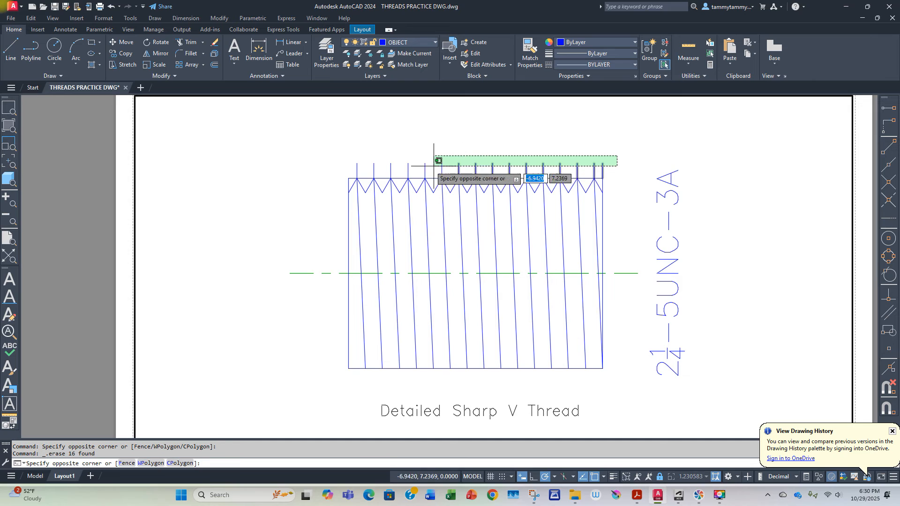
click(345, 163)
key(Delete)
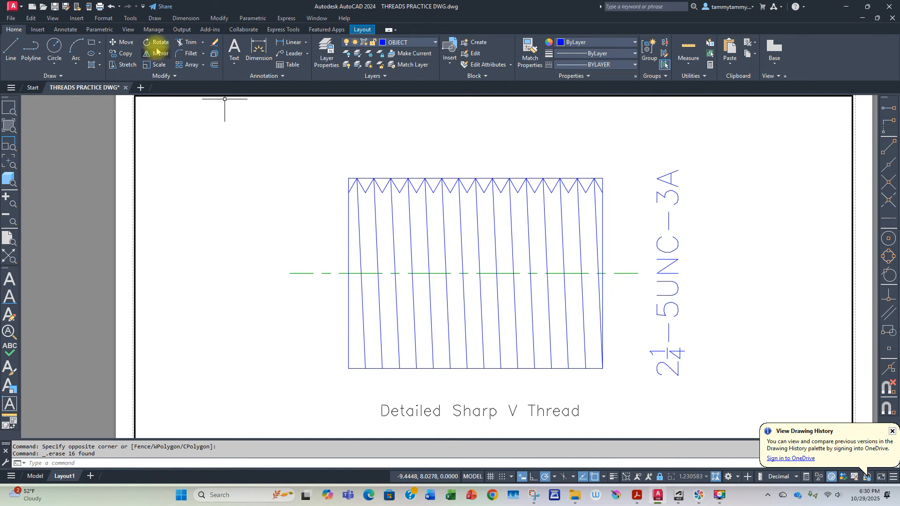
Step: Copy the whole top row of V profiles, half Vs included, from its first root point down onto the rectangle's bottom edge
click(125, 54)
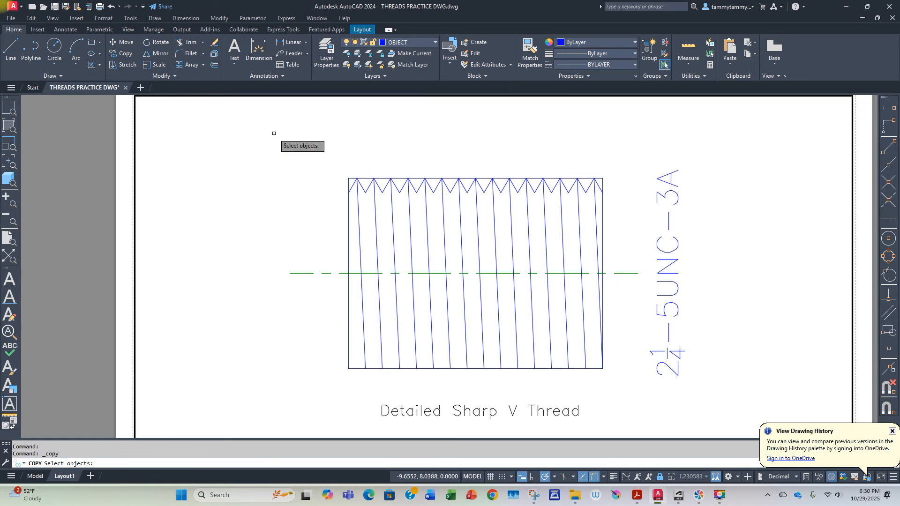
click(350, 165)
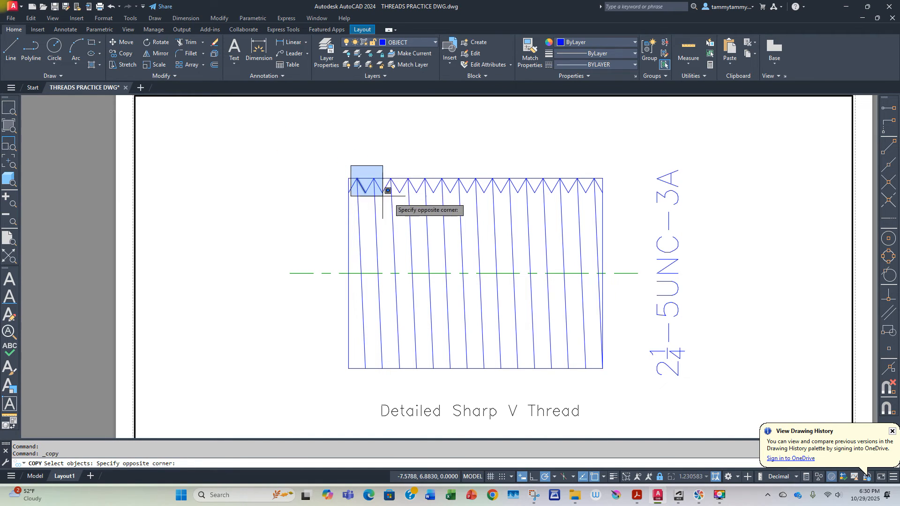
click(601, 201)
click(601, 192)
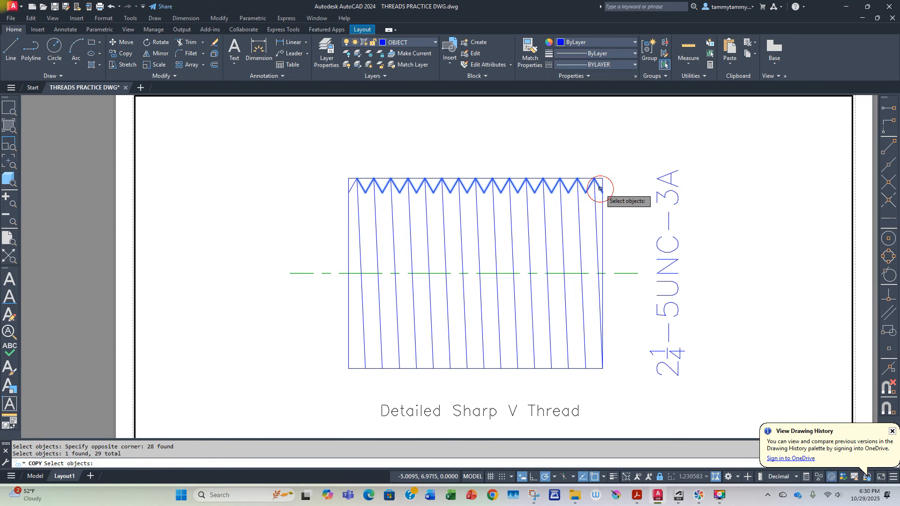
key(Return)
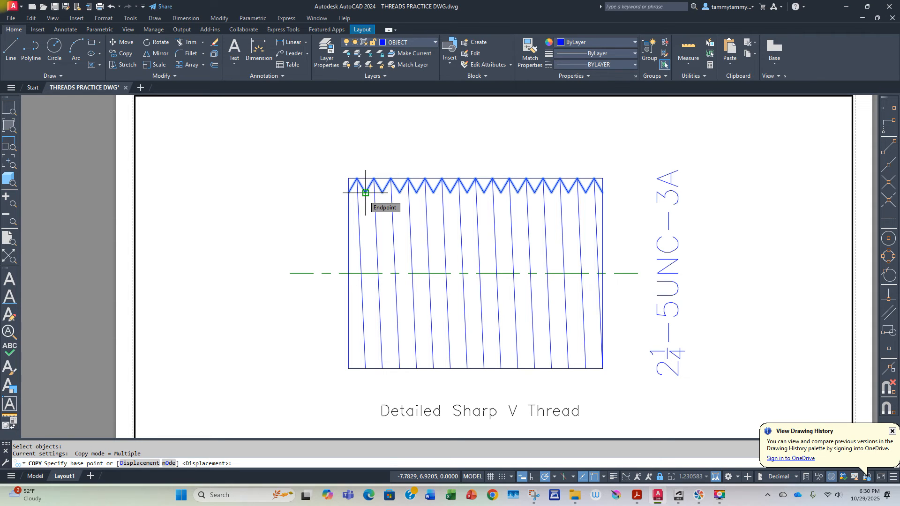
click(365, 193)
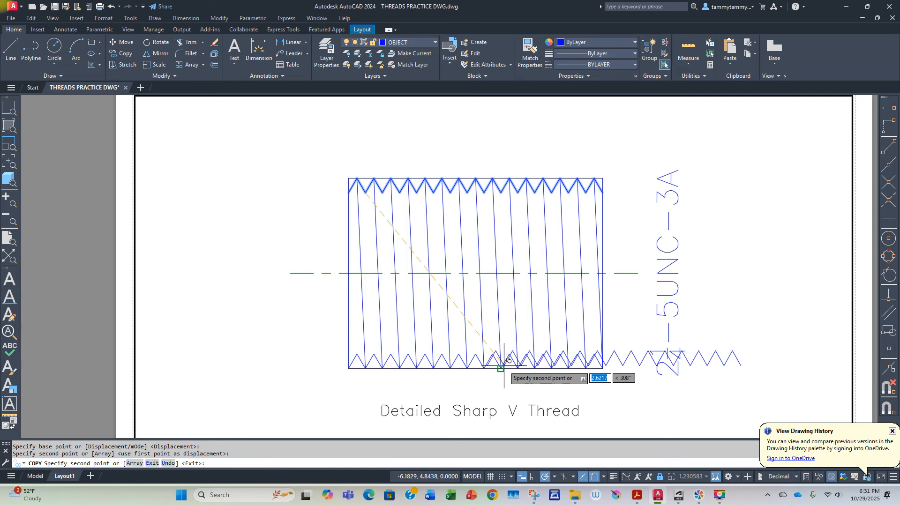
key(Escape)
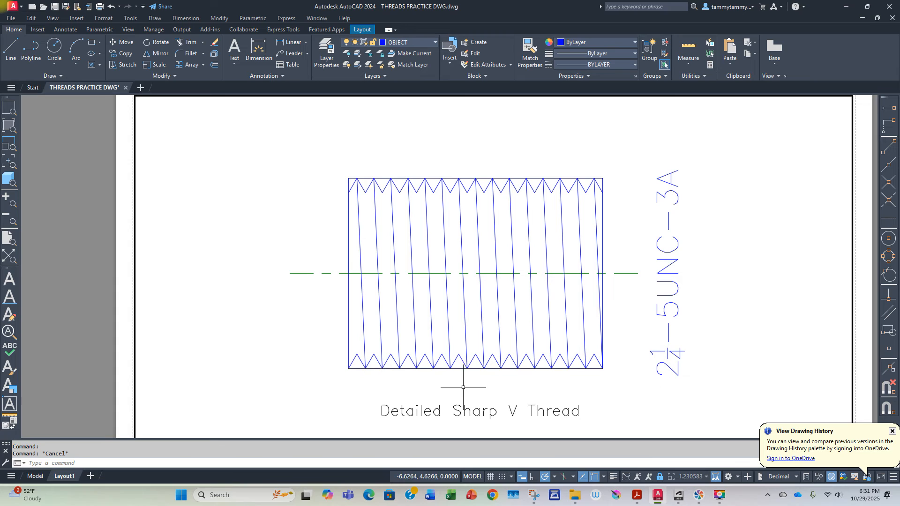
Step: Draw two sloped root lines from the two rightmost bottom V peaks to the matching root points of the top Vs
click(11, 48)
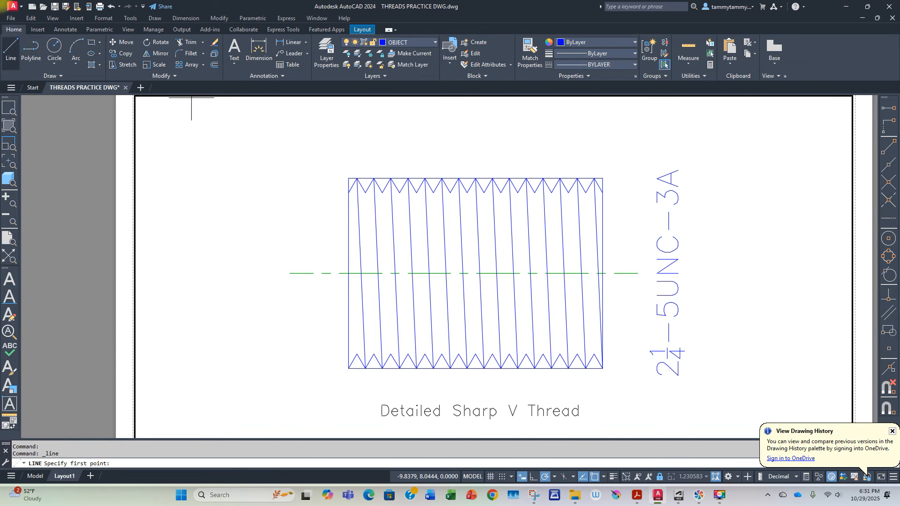
click(594, 353)
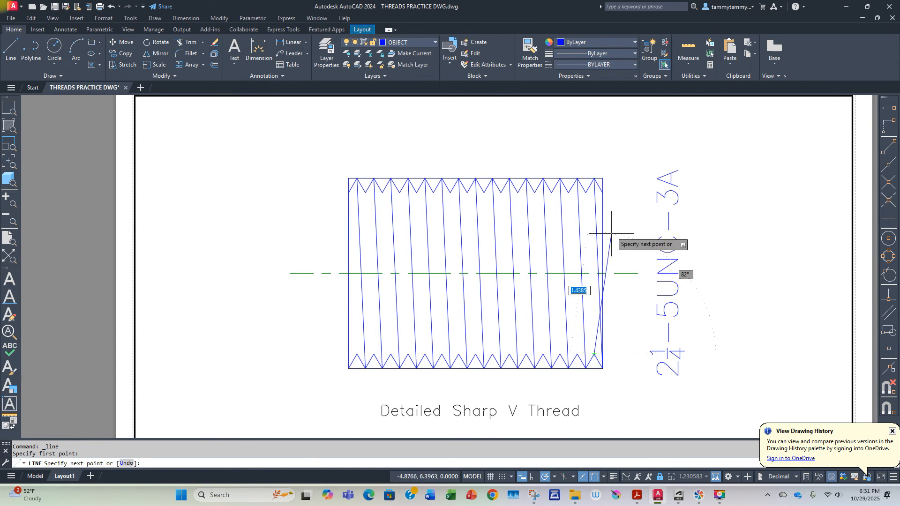
click(580, 181)
key(Return)
key(Return)
click(577, 354)
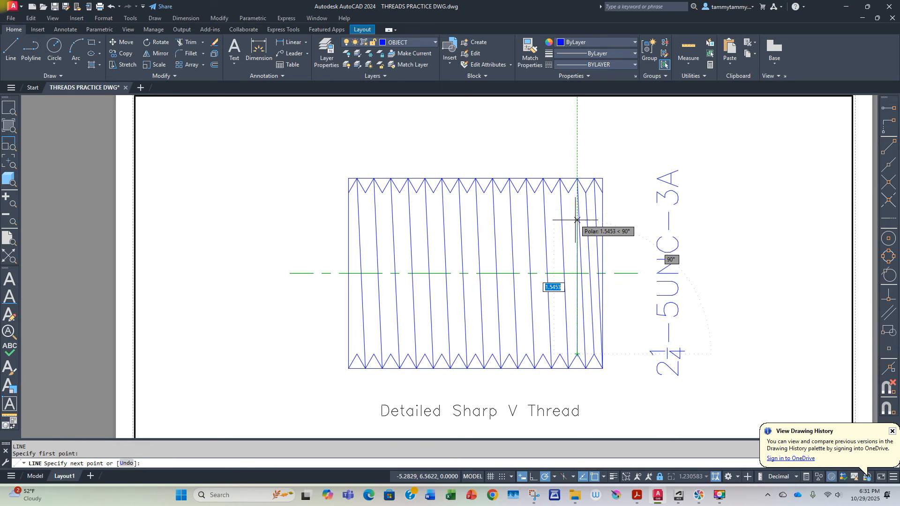
Step: Copy the left sloped root line to every remaining root point along the top Vs, ending at the thread's left edge
click(124, 53)
key(Return)
click(568, 192)
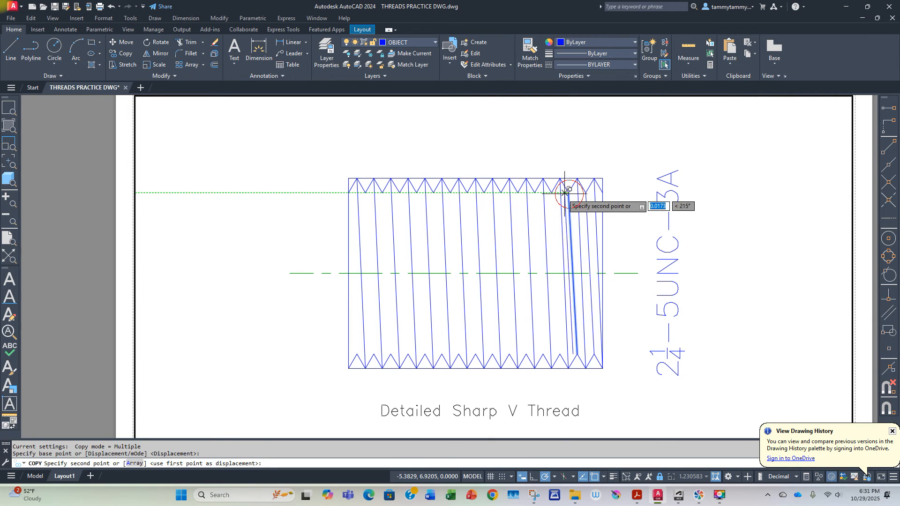
click(534, 192)
click(517, 192)
click(500, 192)
click(484, 192)
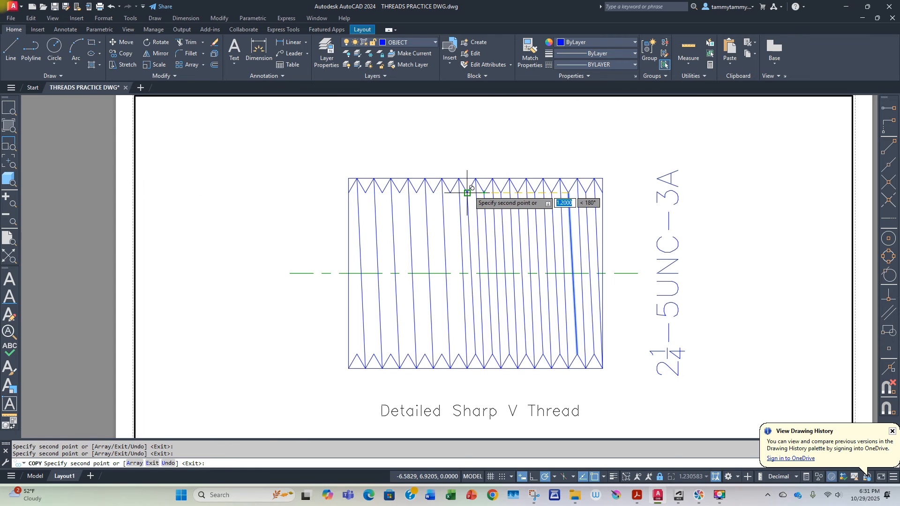
click(467, 193)
click(450, 192)
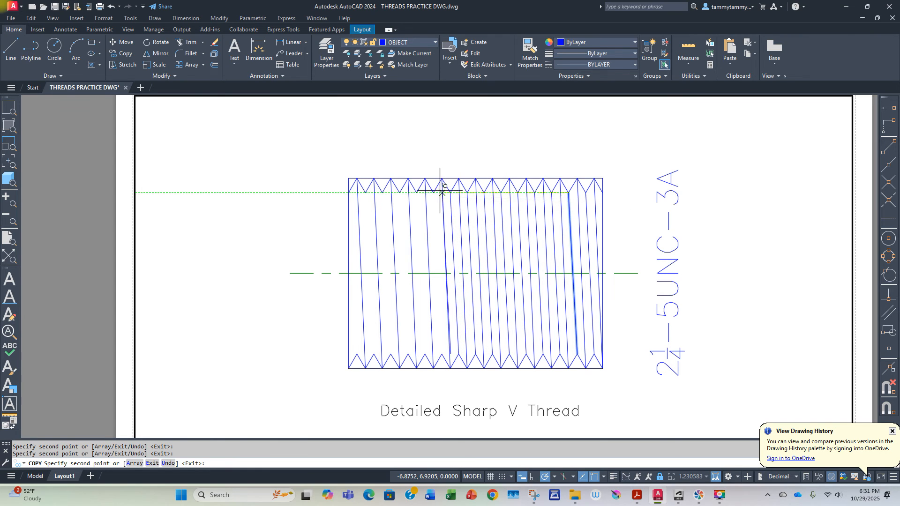
click(433, 192)
click(417, 193)
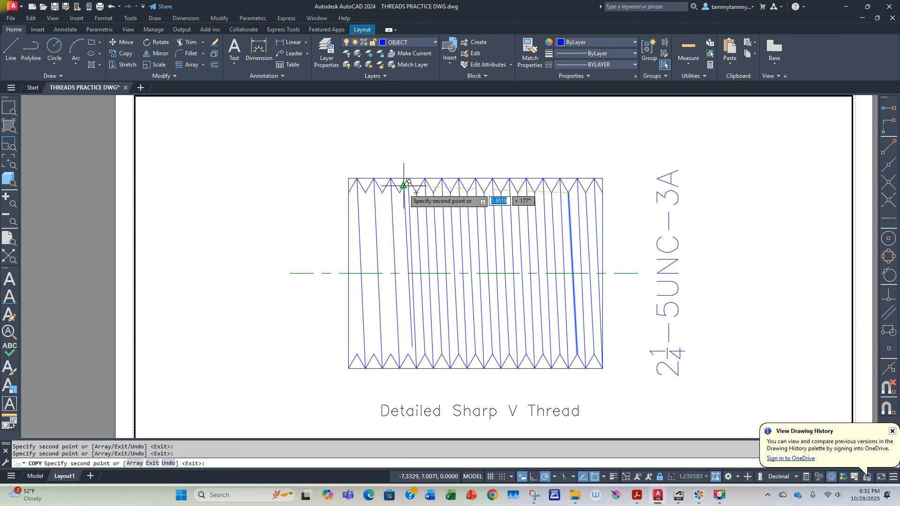
click(400, 192)
click(382, 192)
click(366, 192)
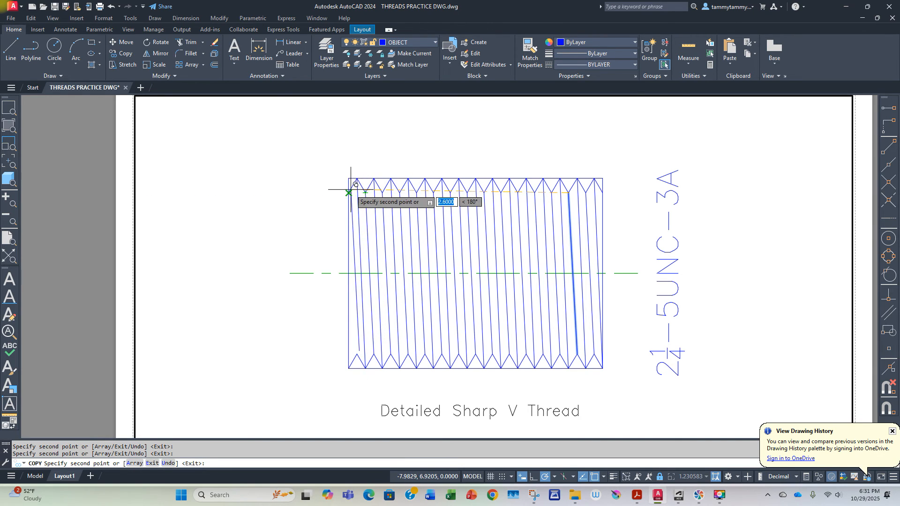
key(Escape)
key(Escape)
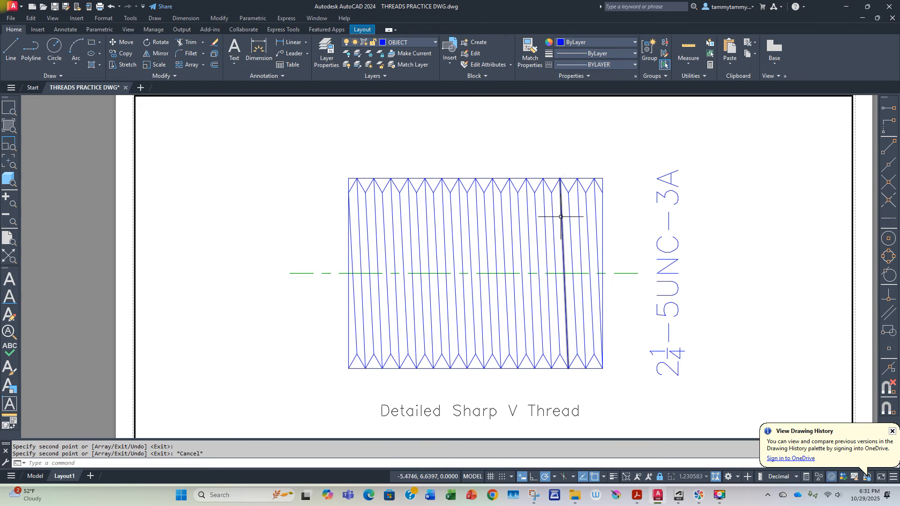
Step: Erase the rectangle's top and bottom horizontal lines from the thread
click(485, 179)
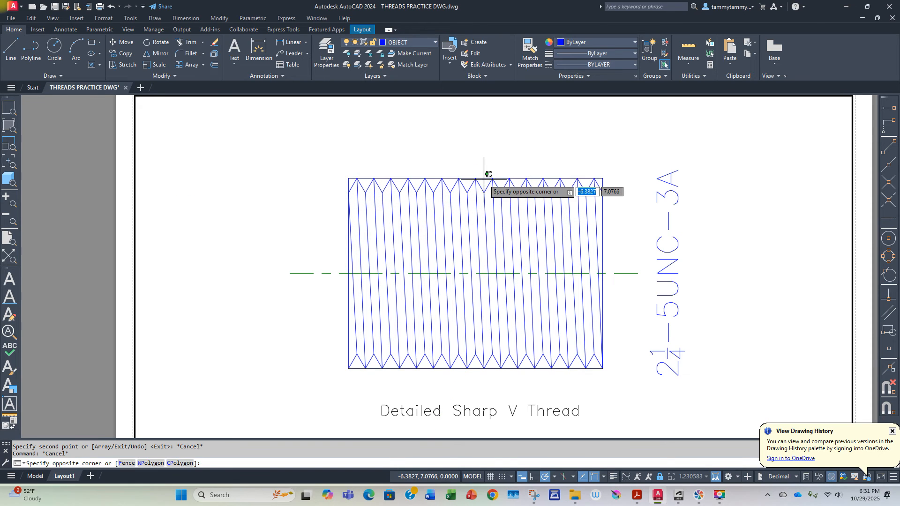
click(481, 175)
click(510, 368)
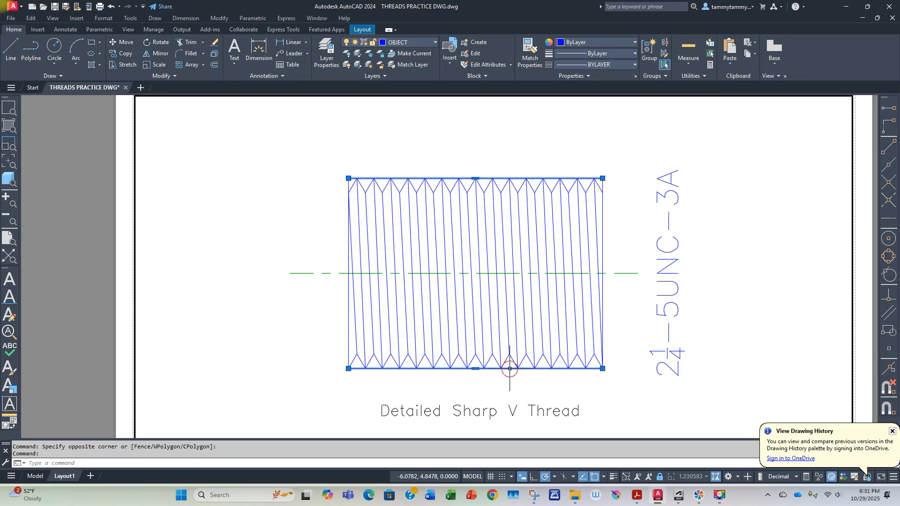
key(Delete)
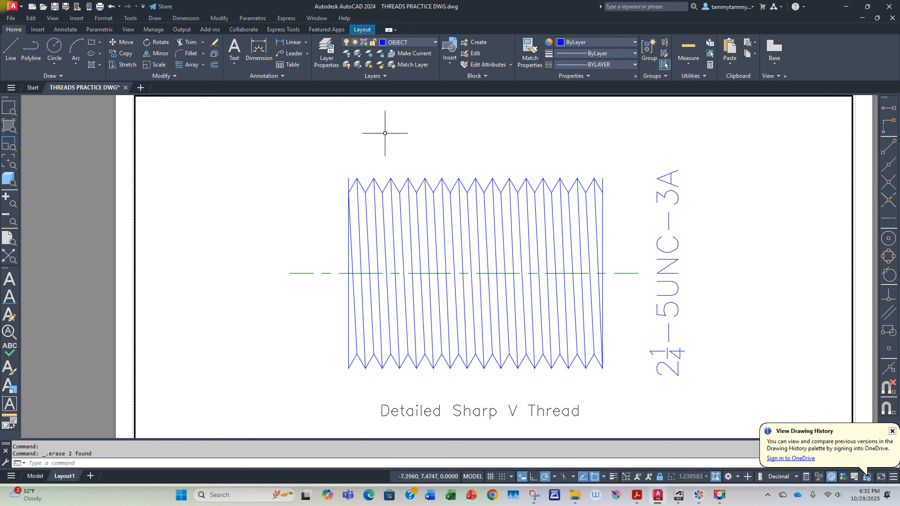
Step: Trim the stub of the left vertical edge that projects above the first top root point
click(193, 44)
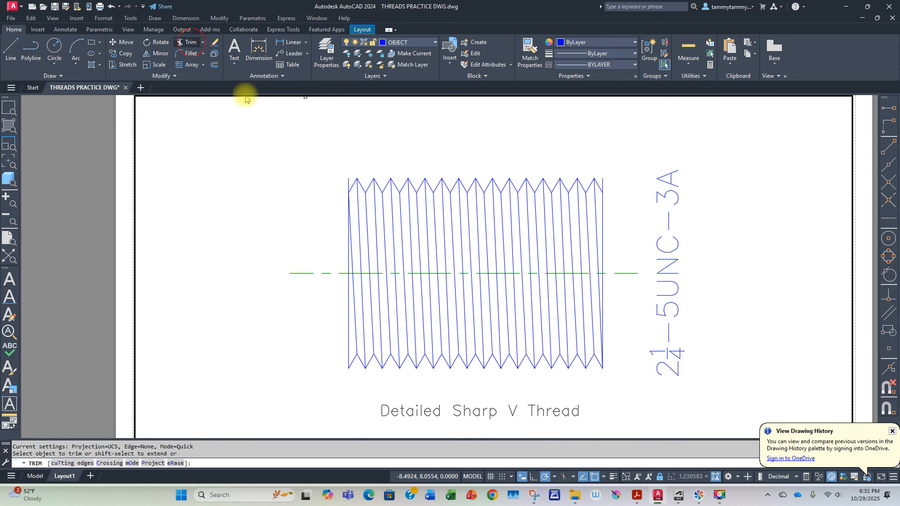
click(348, 181)
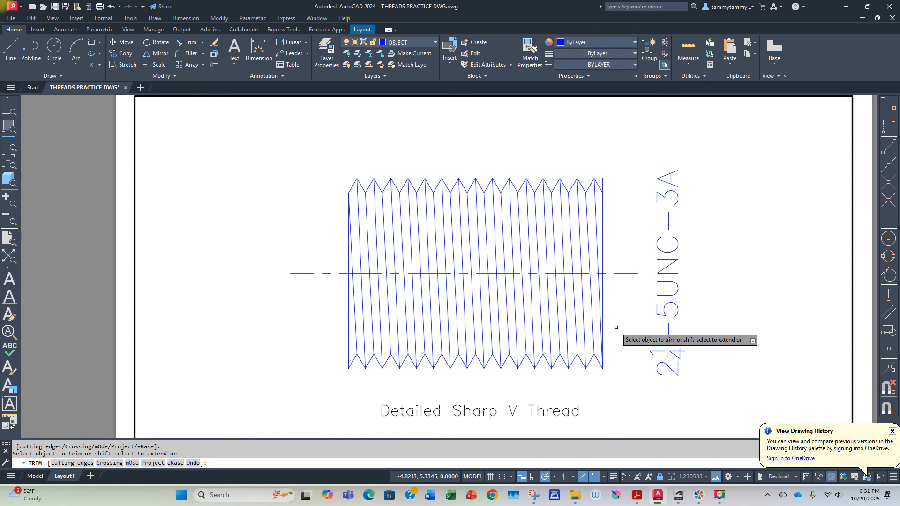
key(Escape)
Step: Following the reference figure's chamfer detail, draw a horizontal construction line from the right edge's upper end left to the fifth top crest
scroll(630, 334, down, 3)
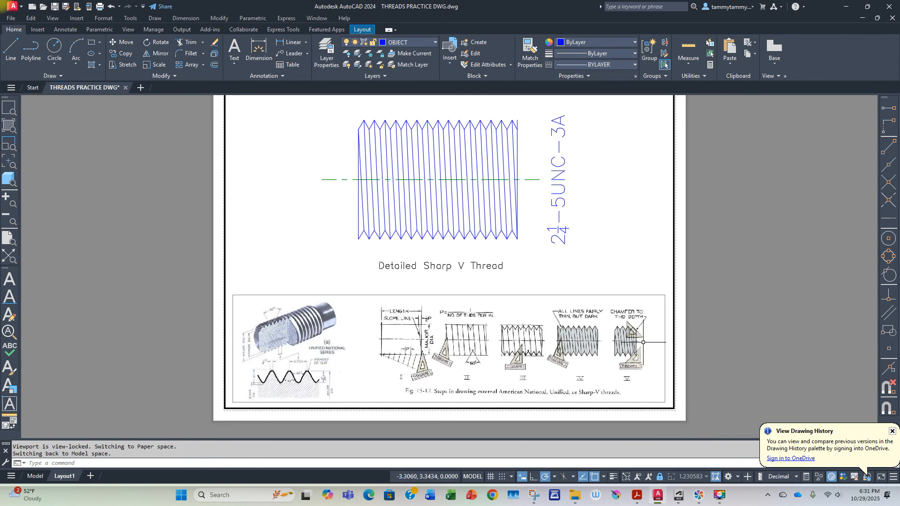
scroll(642, 342, up, 5)
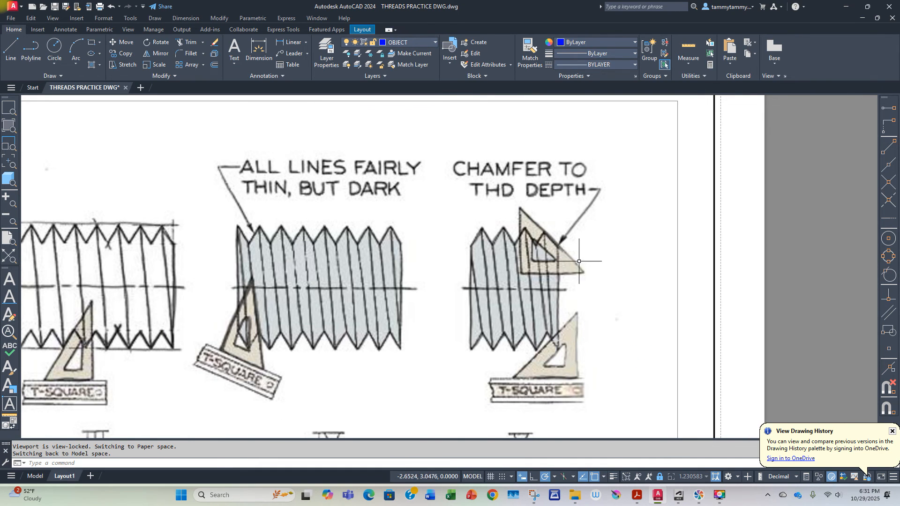
scroll(436, 229, down, 4)
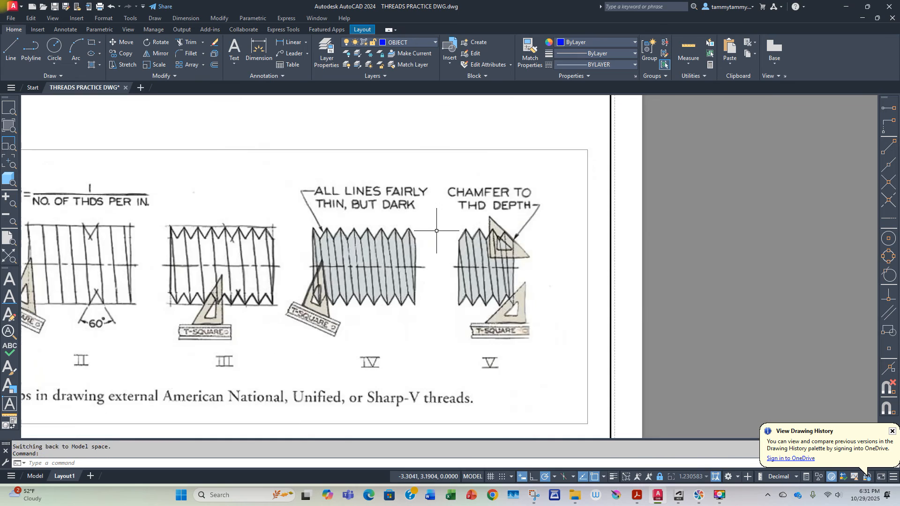
mouse_move(436, 230)
middle_down()
mouse_move(634, 372)
mouse_move(771, 417)
middle_up()
middle_drag(680, 309, 602, 382)
click(17, 47)
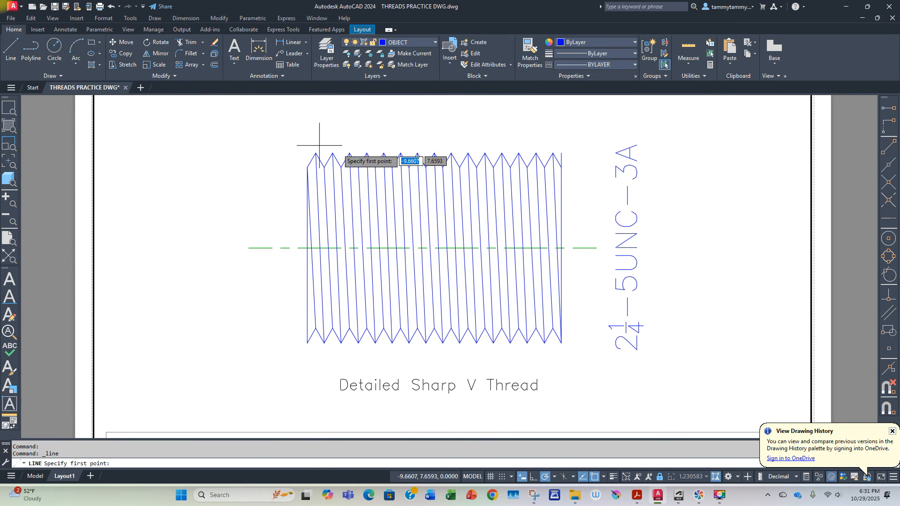
click(561, 153)
click(501, 153)
click(487, 150)
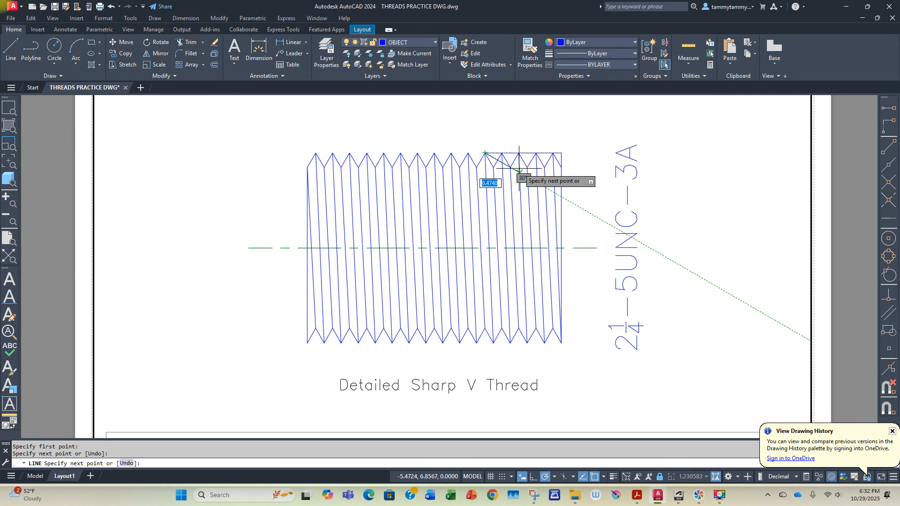
key(Return)
key(Return)
Step: Draw a horizontal construction line from the right edge's lower end left across three pitches of bottom V points
click(561, 343)
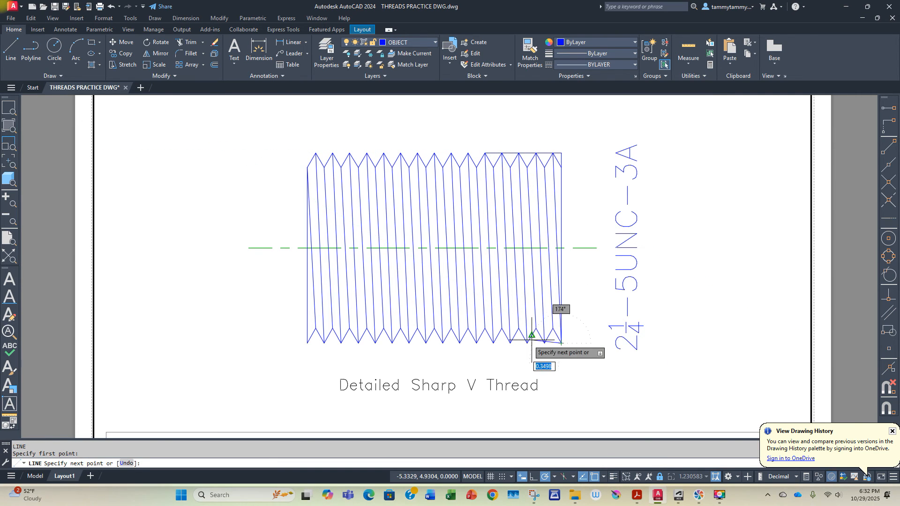
click(511, 342)
key(Return)
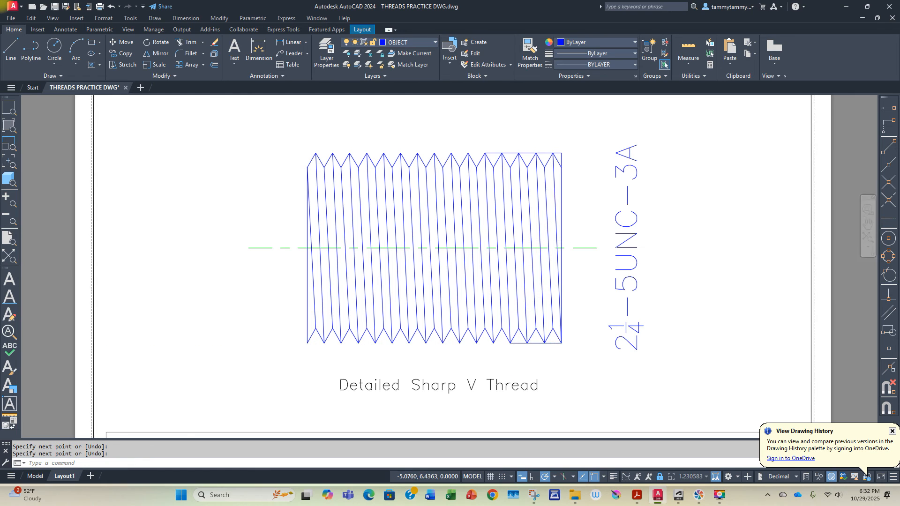
Step: Chamfer the thread's upper right corner with the Angle option, picking the thread depth (0.1732) from root to crest line as length, at 45°
scroll(538, 200, up, 5)
scroll(521, 185, down, 2)
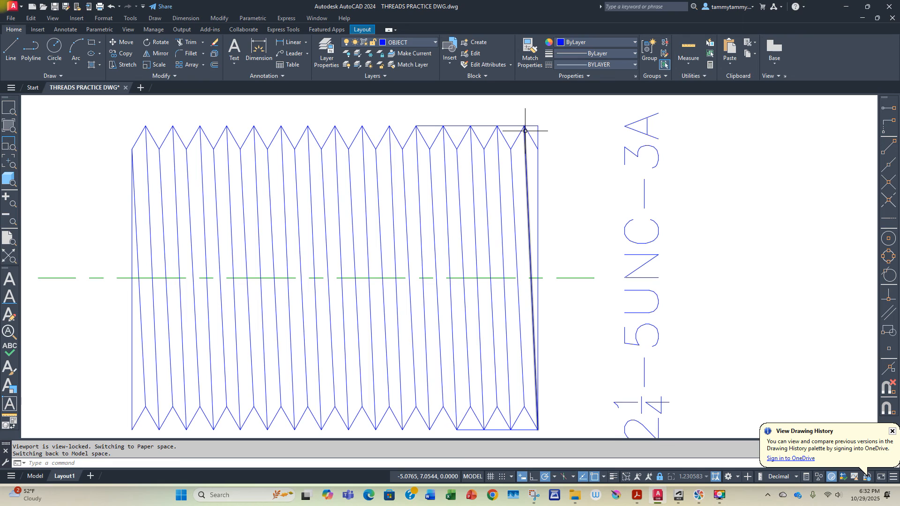
click(203, 54)
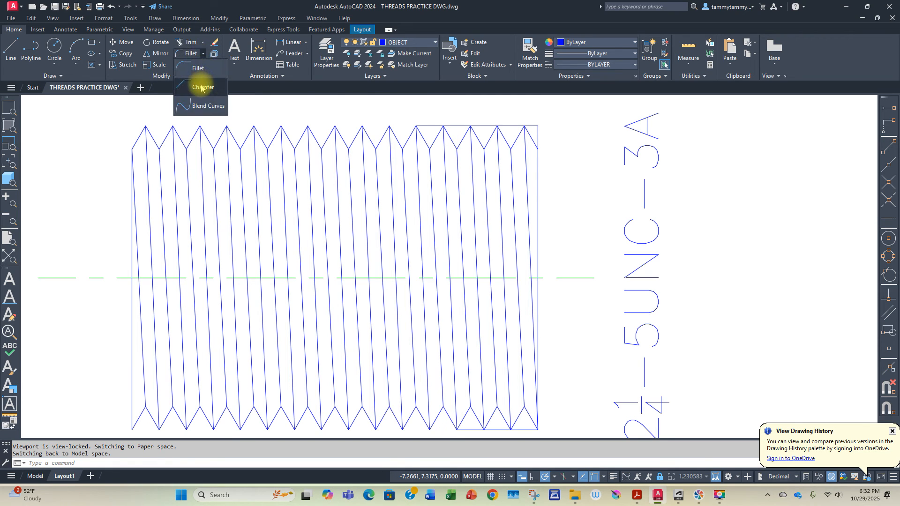
click(201, 88)
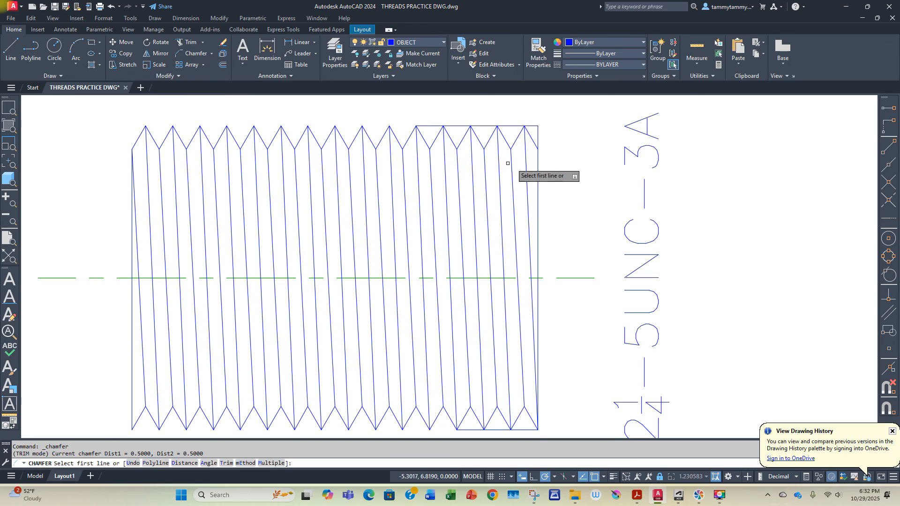
right_click(556, 165)
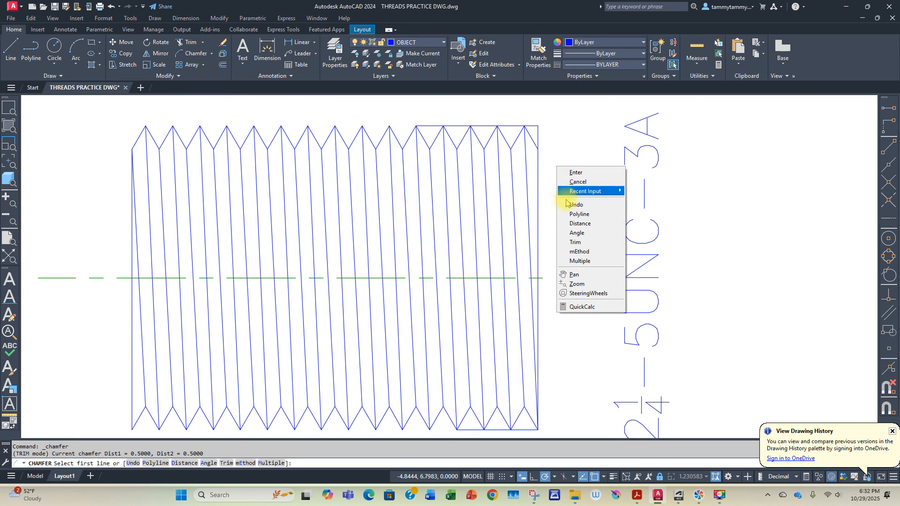
click(581, 233)
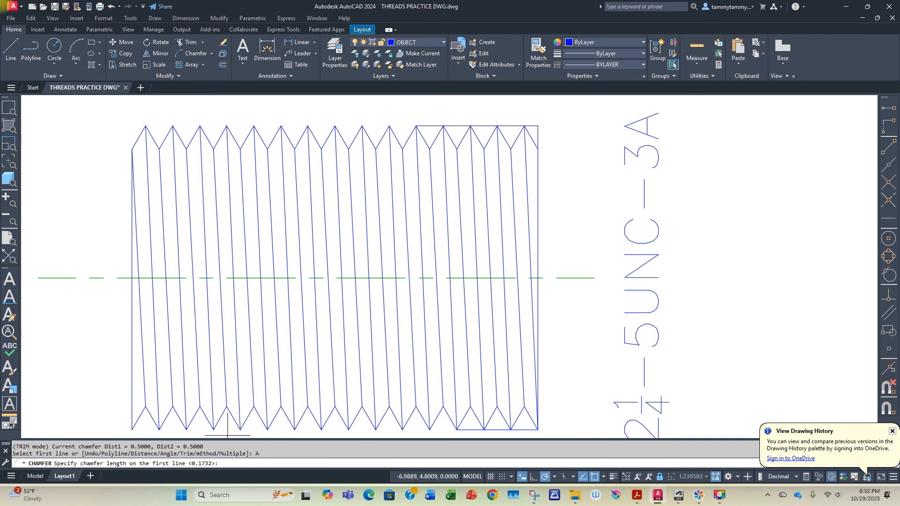
click(484, 149)
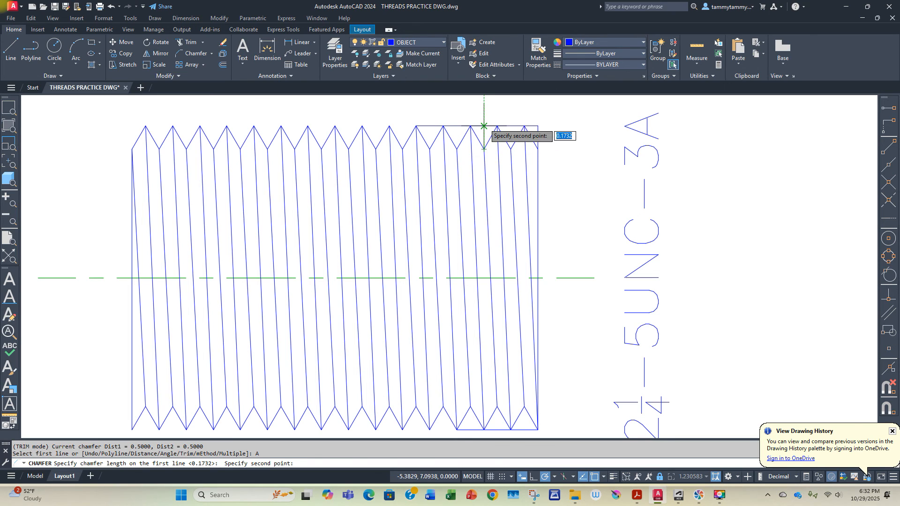
click(483, 125)
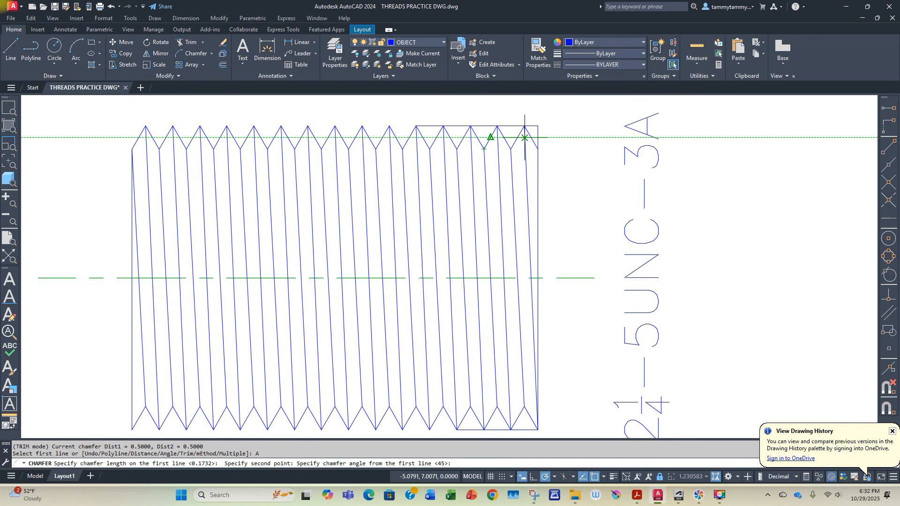
key(Return)
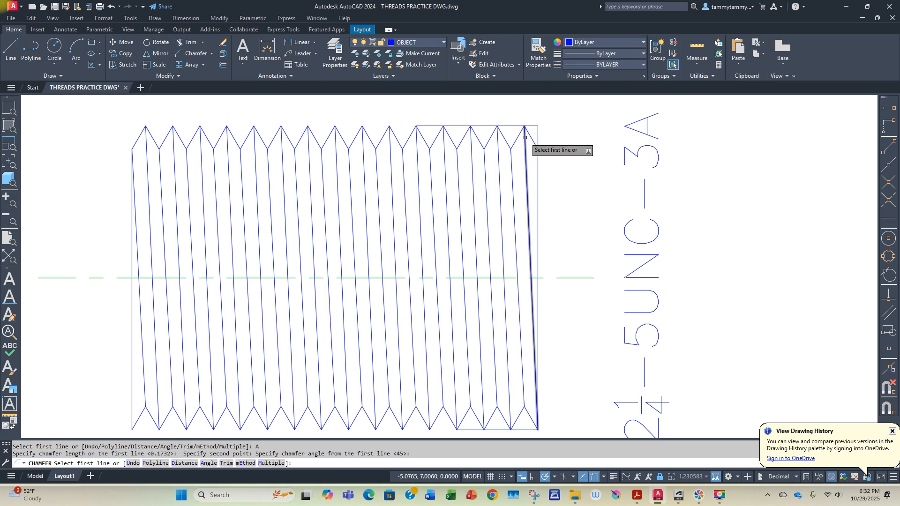
click(513, 126)
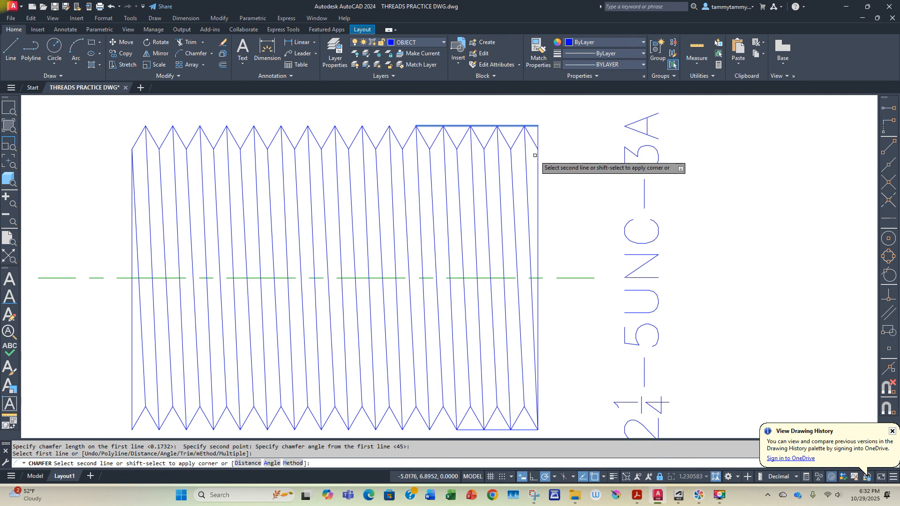
click(538, 155)
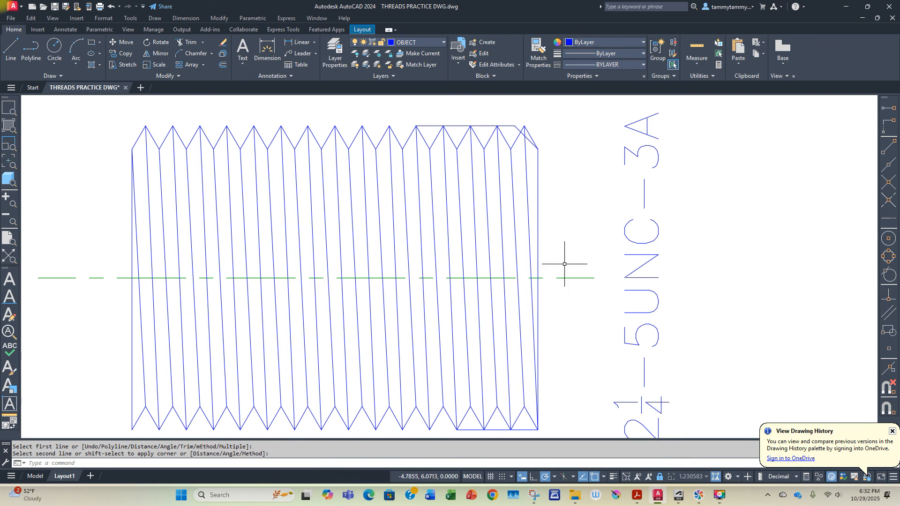
Step: Chamfer the thread's lower right corner with the same length of 0.1732 and angle of 45°
key(Return)
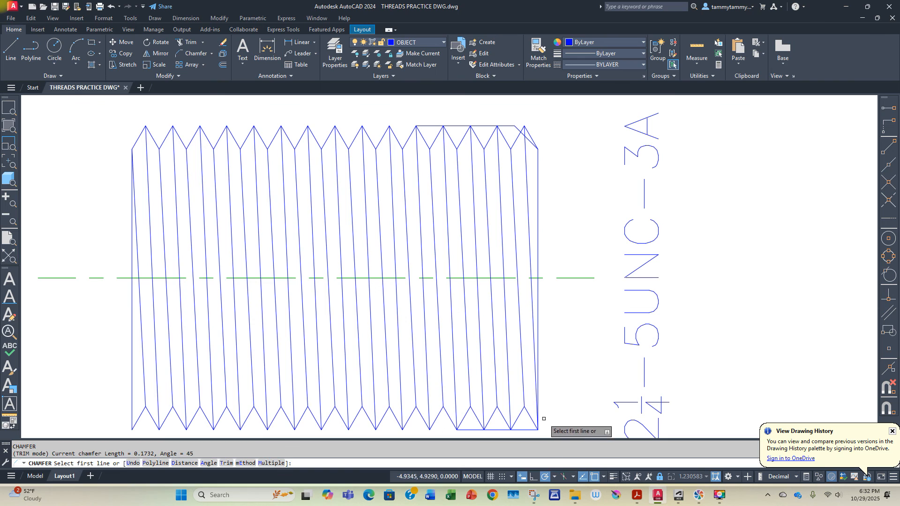
click(538, 396)
click(521, 429)
key(Return)
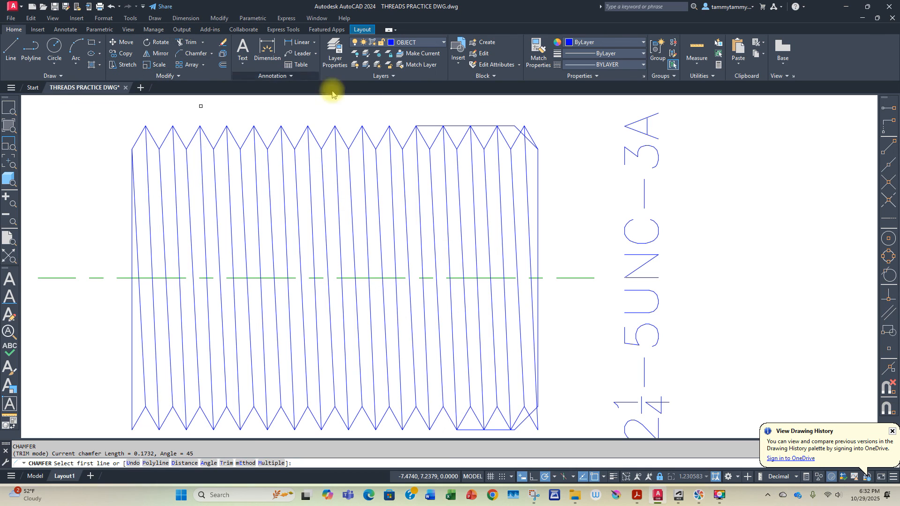
key(Escape)
Step: Erase the two horizontal construction lines along the top and bottom crests
click(487, 125)
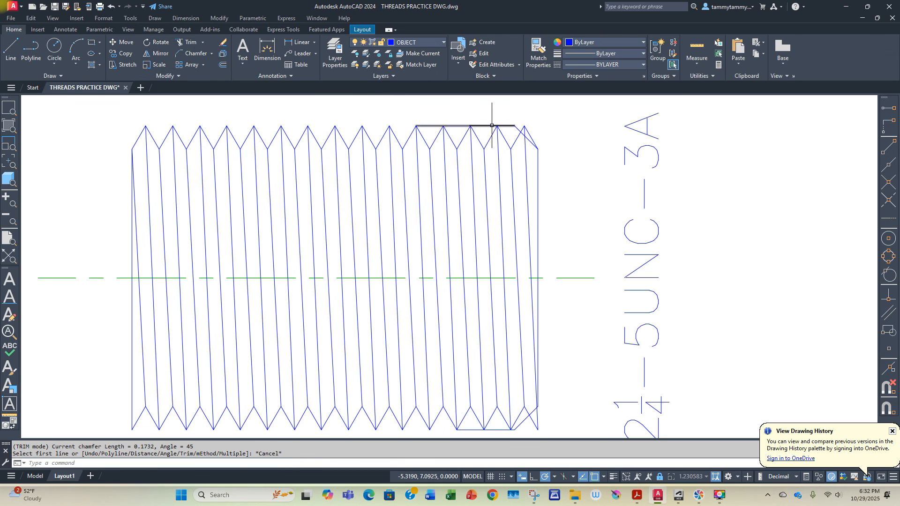
click(506, 429)
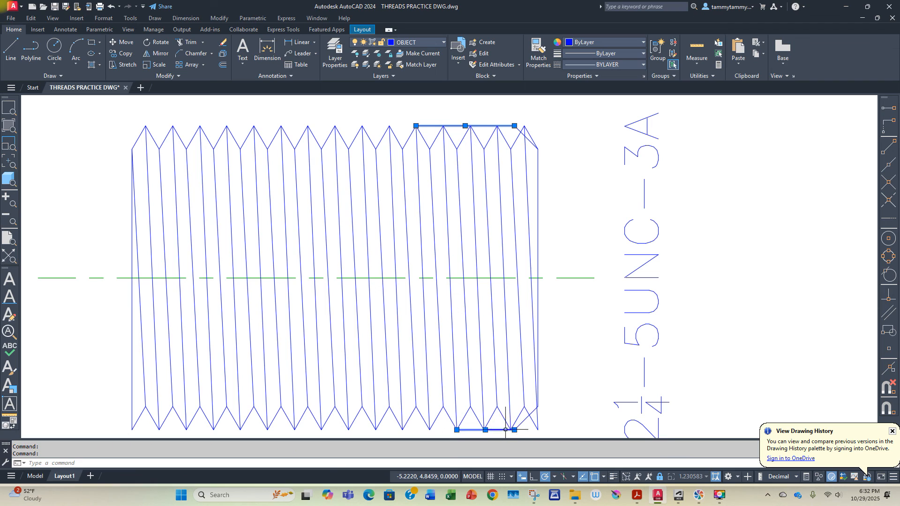
key(Delete)
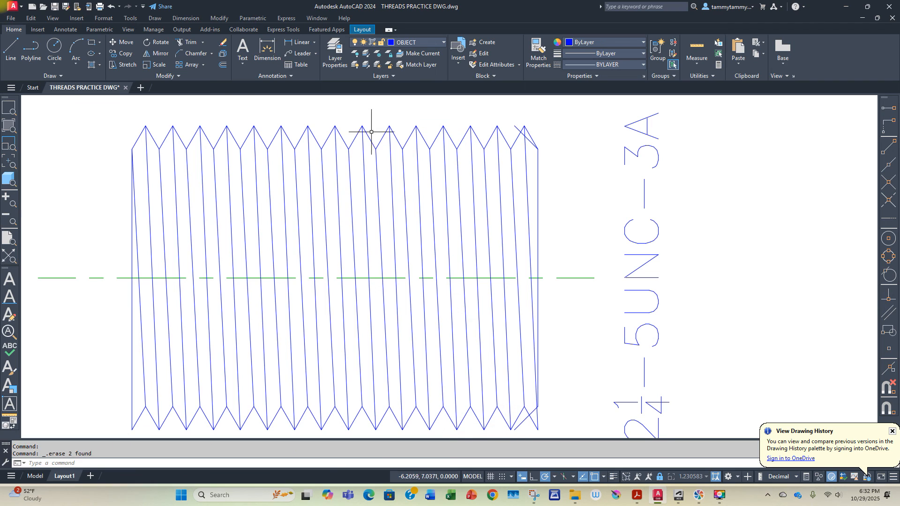
Step: Trim the V tips outside both chamfers and the excess chamfer line ends at the thread's right end
click(187, 42)
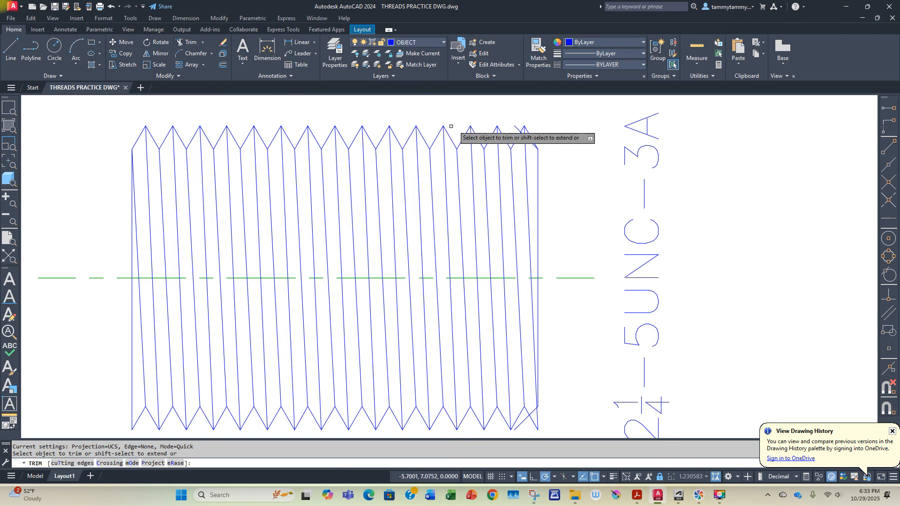
click(520, 126)
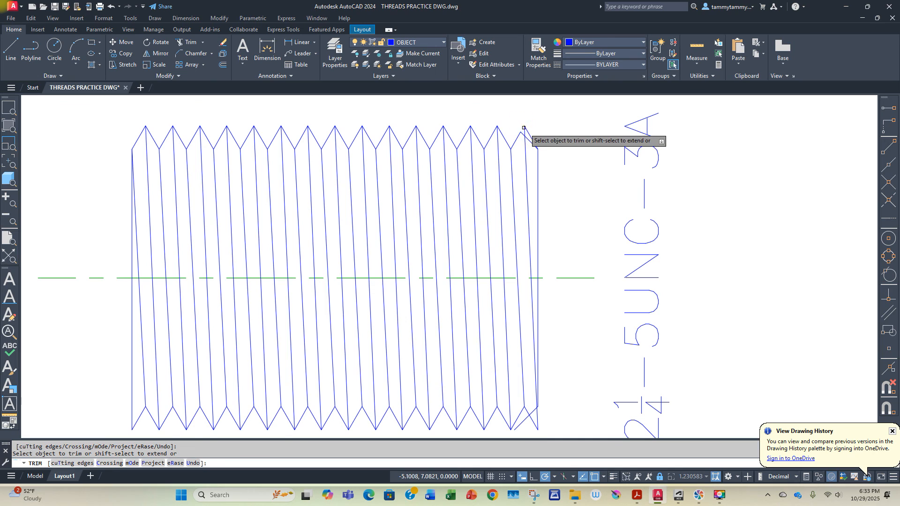
click(540, 427)
click(524, 417)
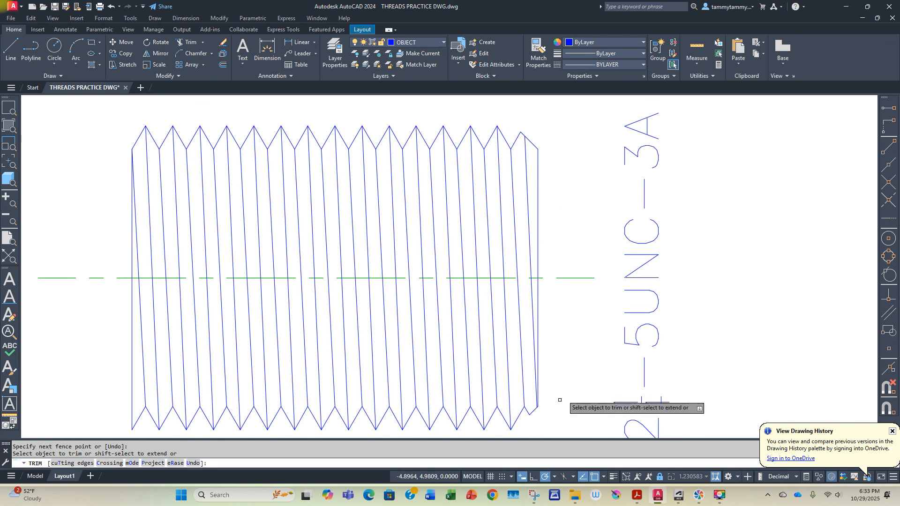
key(Return)
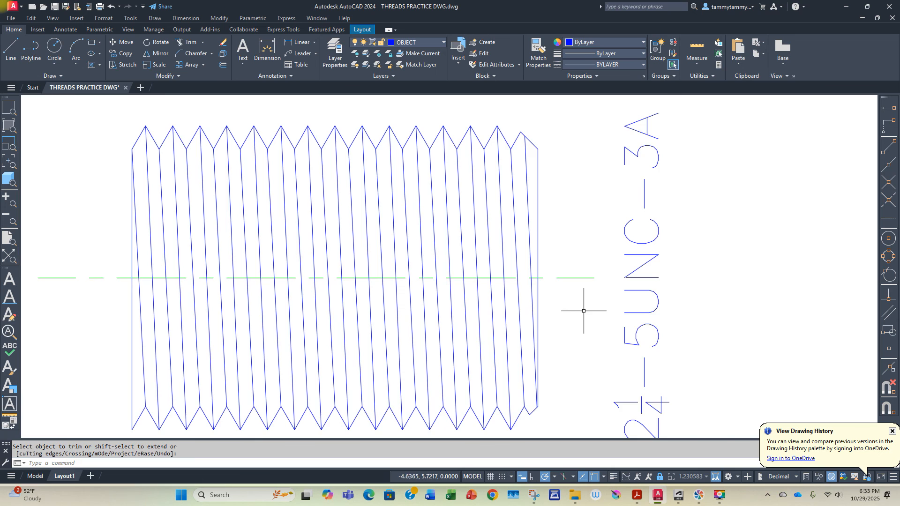
scroll(584, 311, down, 4)
middle_drag(583, 313, 597, 269)
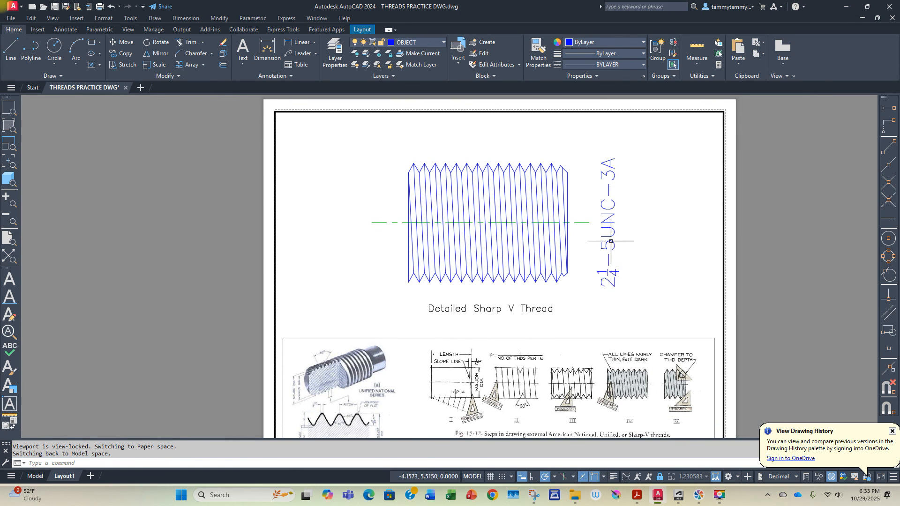